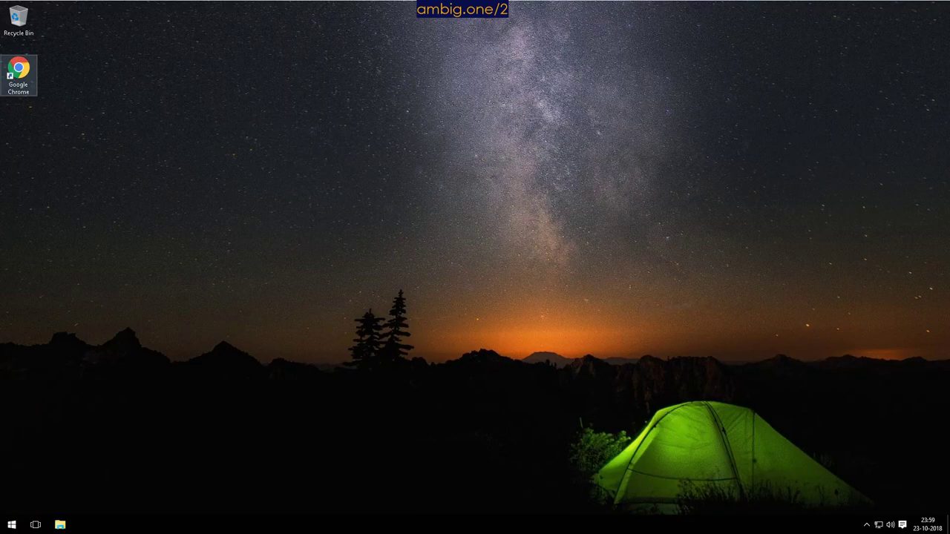
- Launch Google Chrome, dismissing the page-restore prompt and maximizing the browser window
left_click(21, 71)
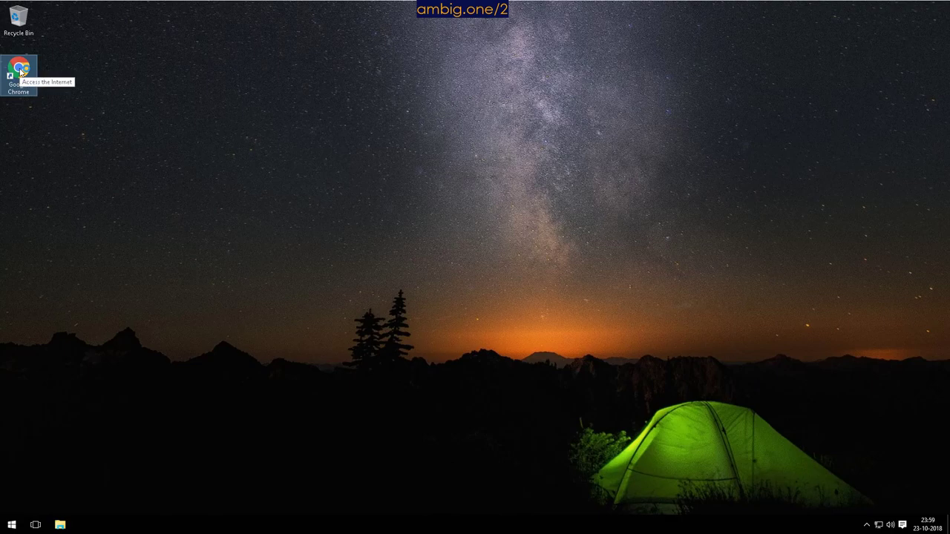
key("Return")
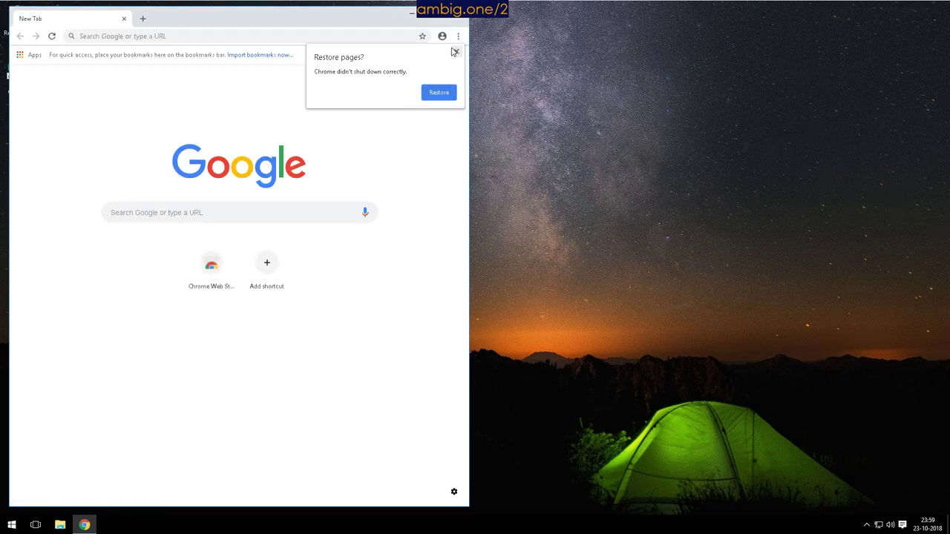
left_click(455, 51)
double_click(359, 17)
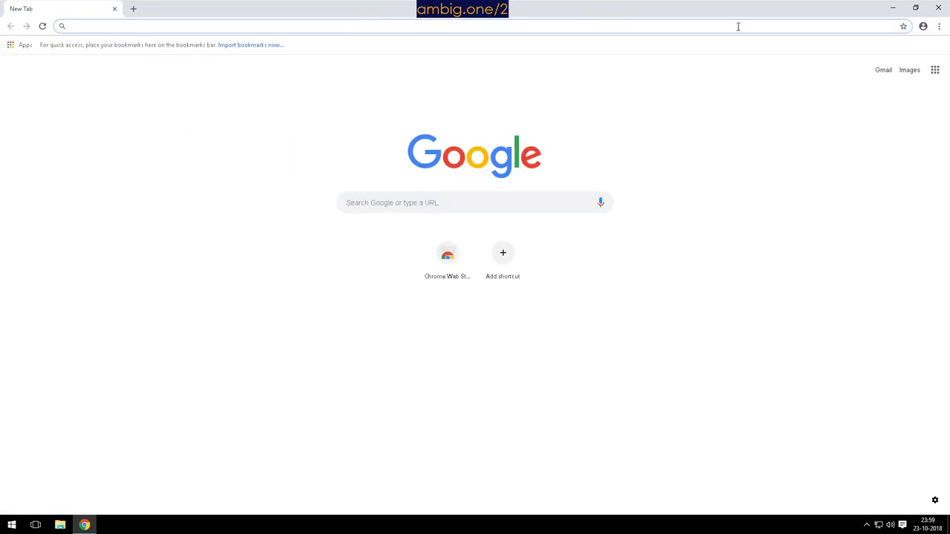
- Search for "download terraform windows" and download the 64-bit Windows package from the Terraform downloads page
type("download ter")
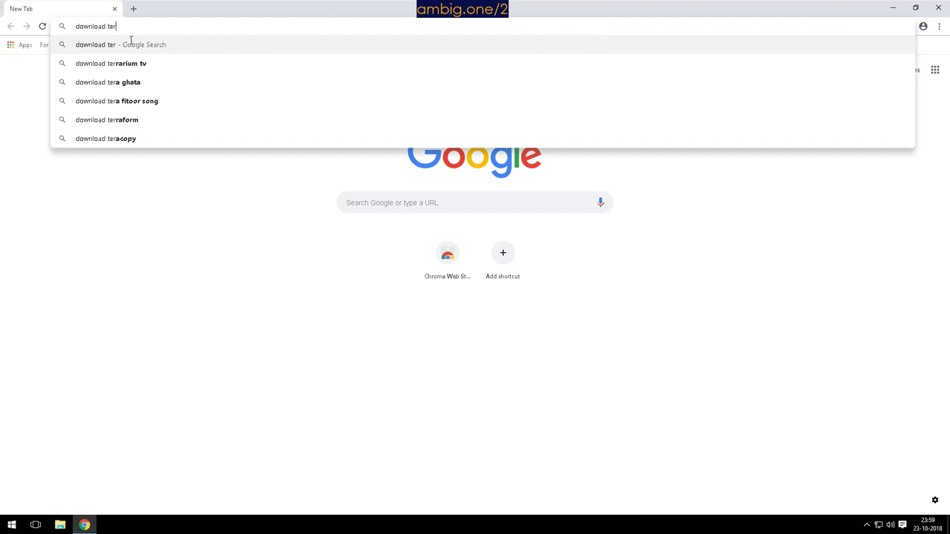
type("raform windows")
key("Return")
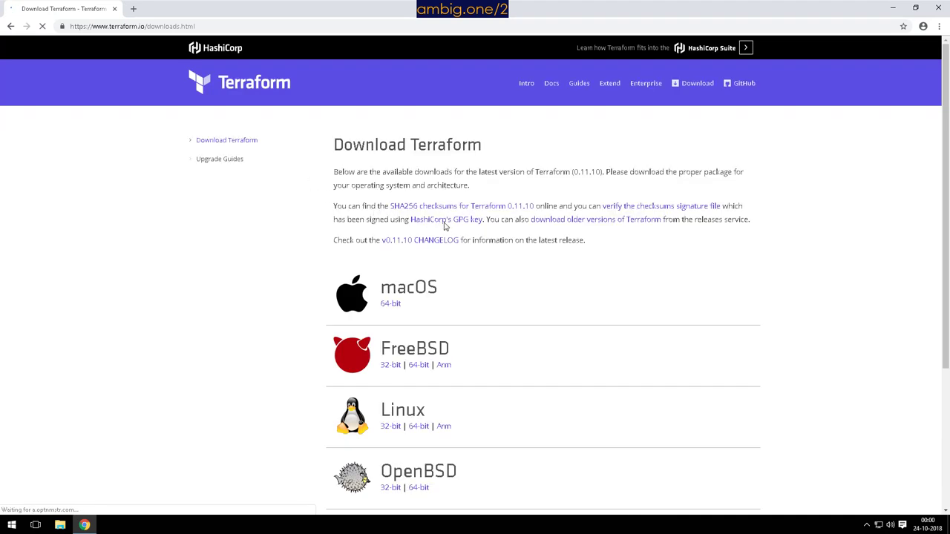
scroll(492, 288, "down", 3)
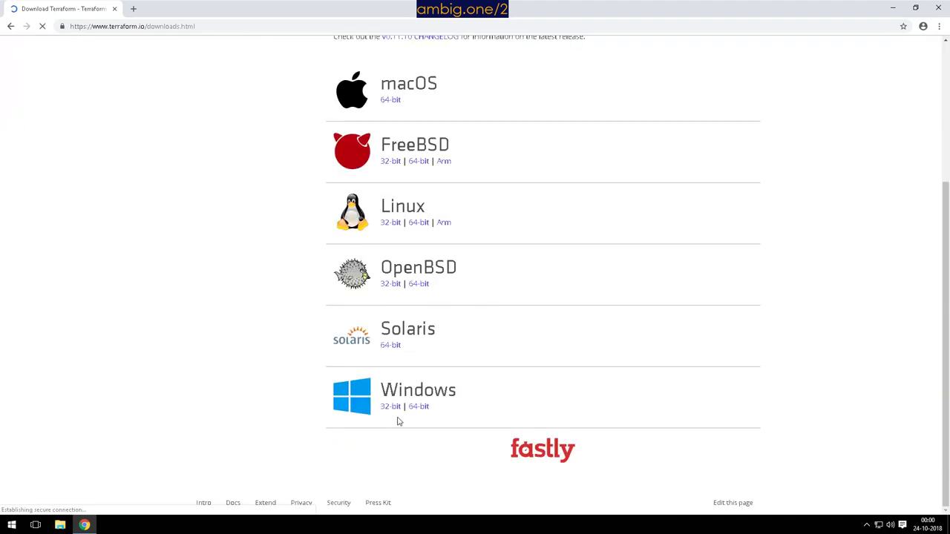
left_click(419, 407)
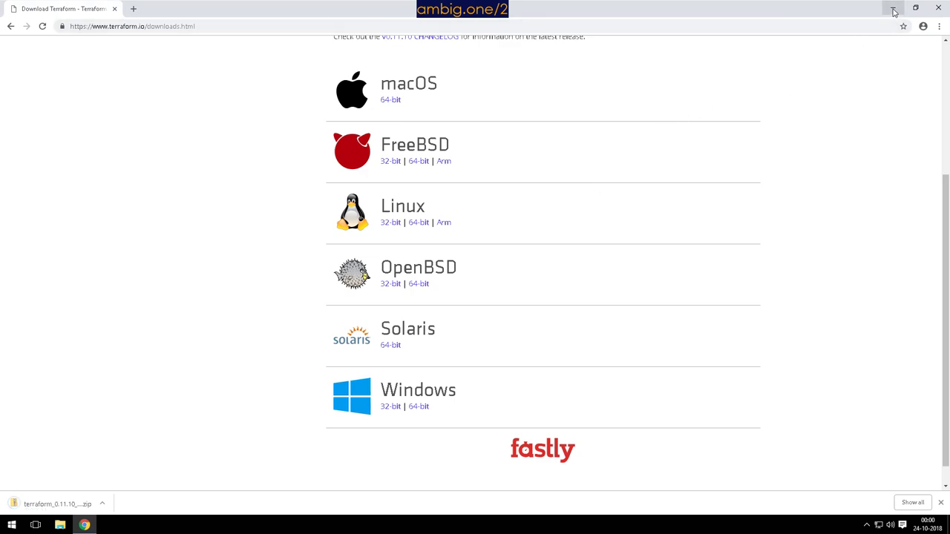
- Show the downloaded Terraform zip file in its folder and minimize the browser
left_click(102, 506)
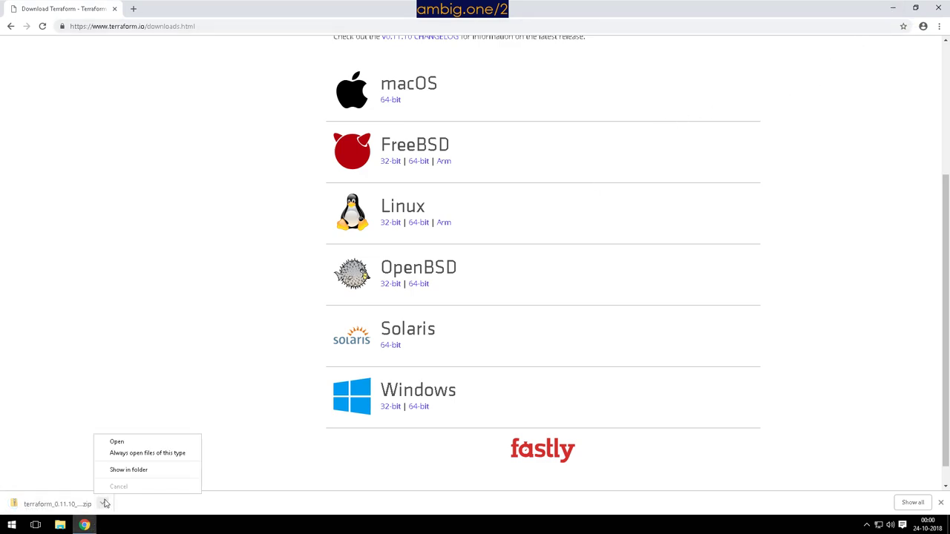
left_click(117, 468)
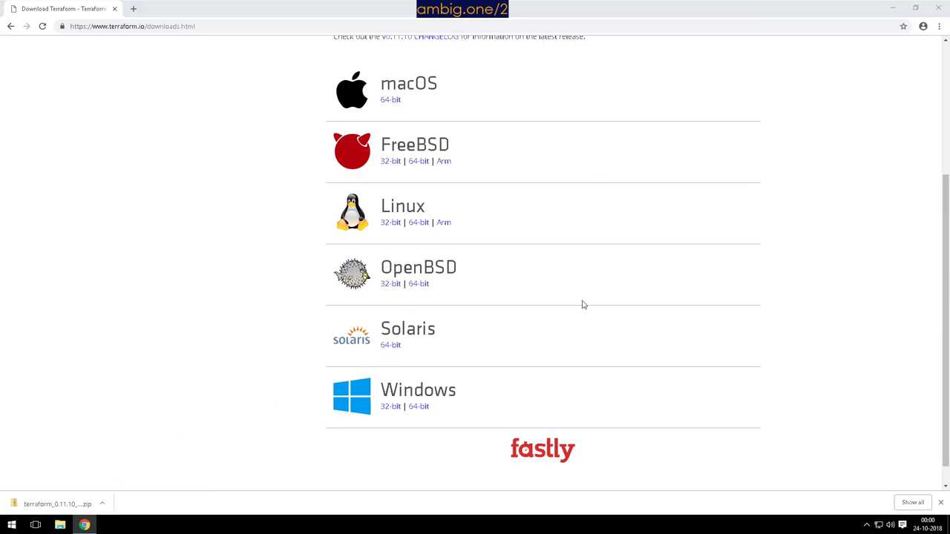
left_click(893, 8)
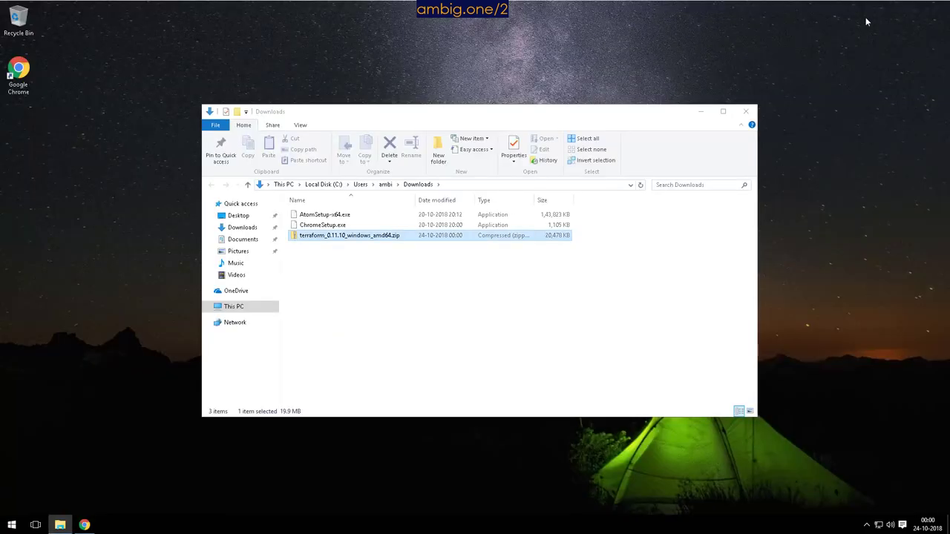
- Extract terraform_0.11.10_windows_amd64.zip to the suggested folder inside Downloads
double_click(315, 234)
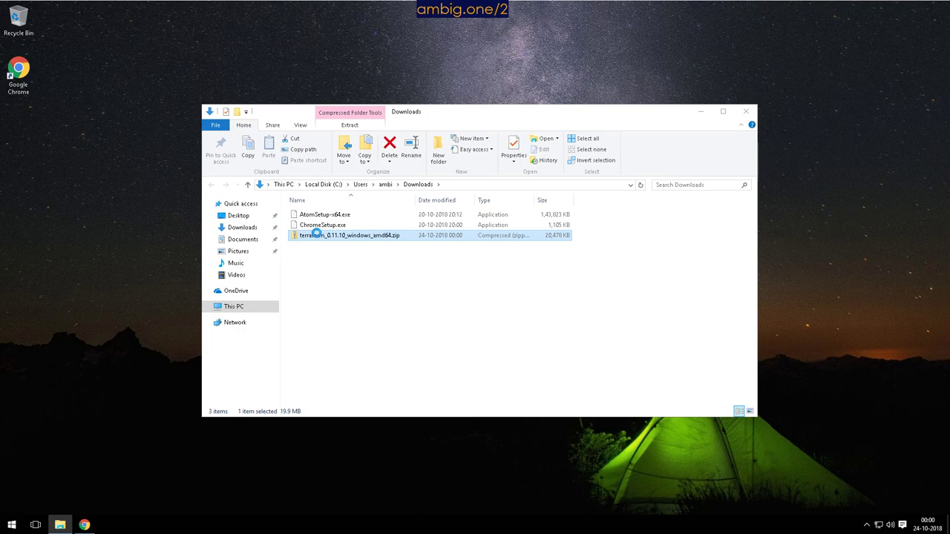
right_click(315, 234)
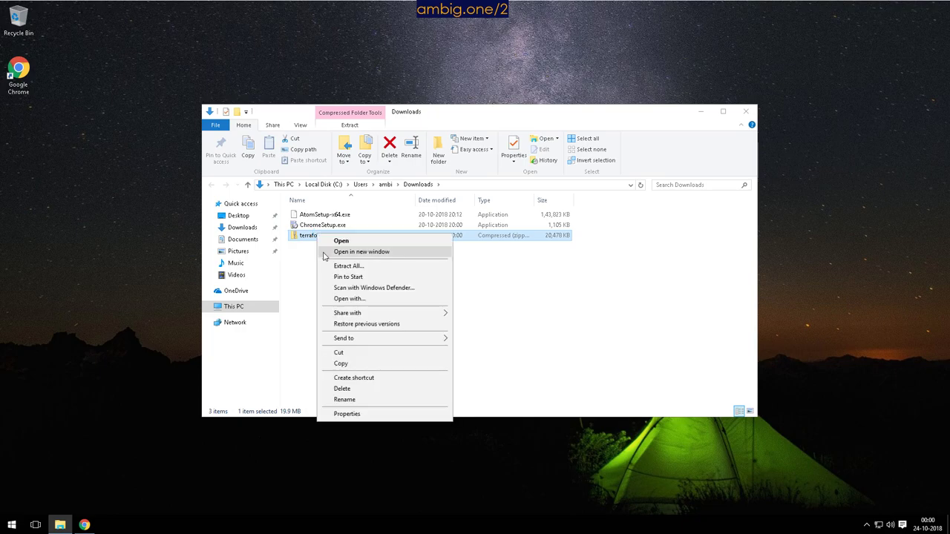
left_click(332, 267)
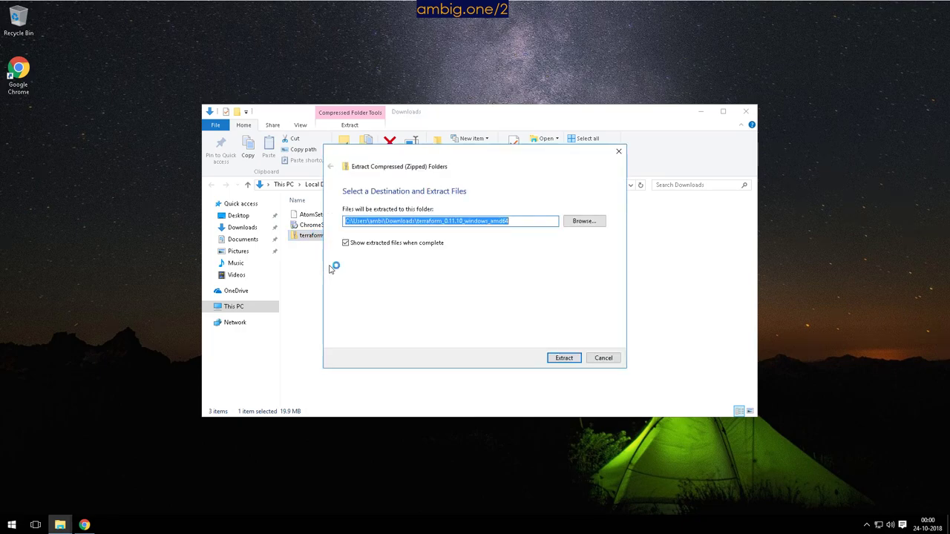
left_click(567, 357)
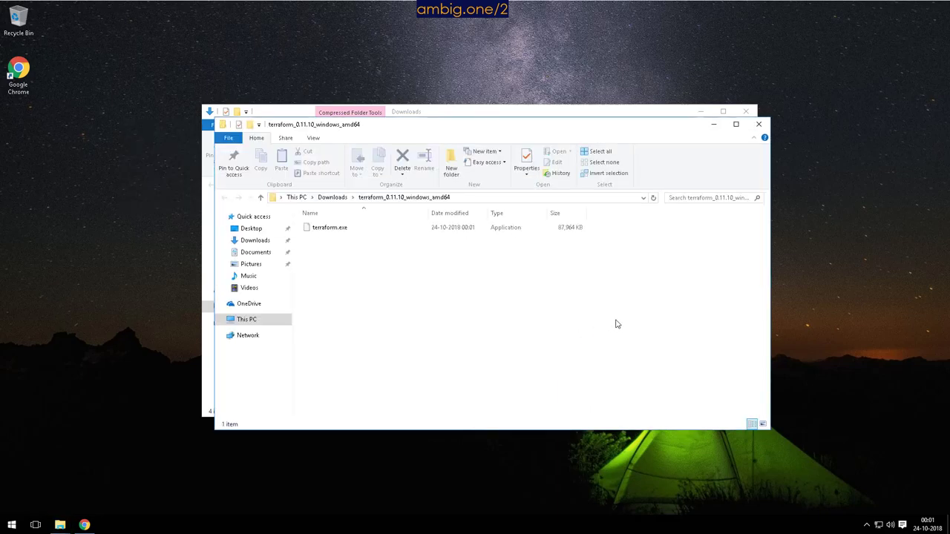
- Go up to the Downloads folder and try to rename the extracted terraform_0.11.10_windows_amd64 folder as terraform
left_click(332, 198)
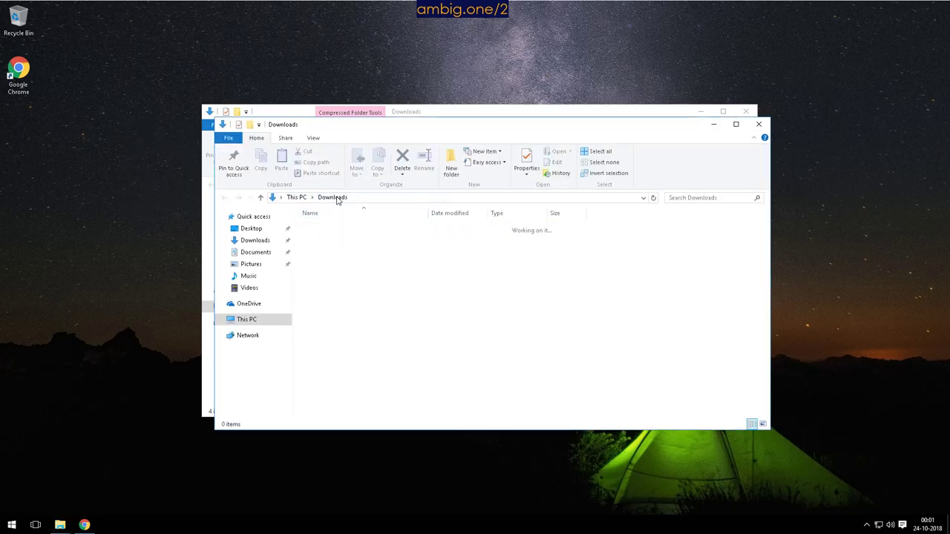
key("F2")
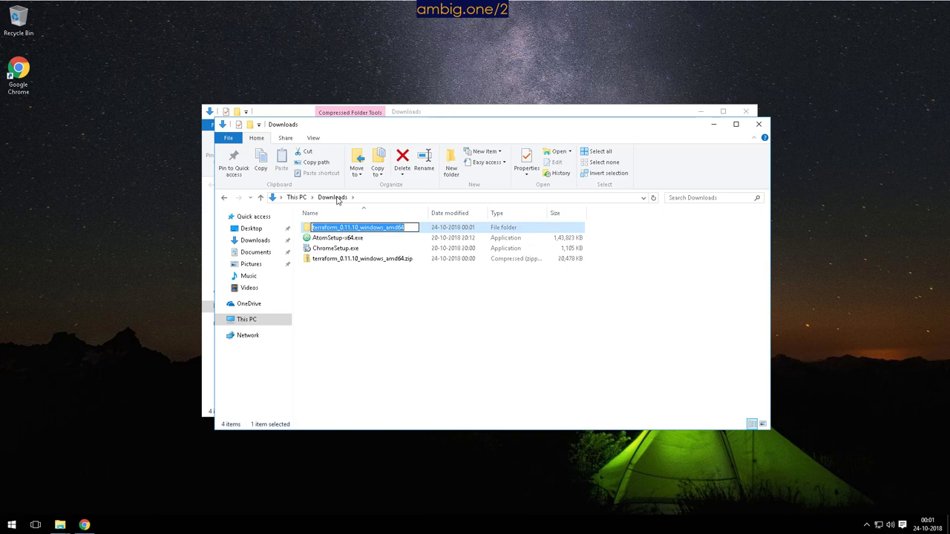
type("terraf")
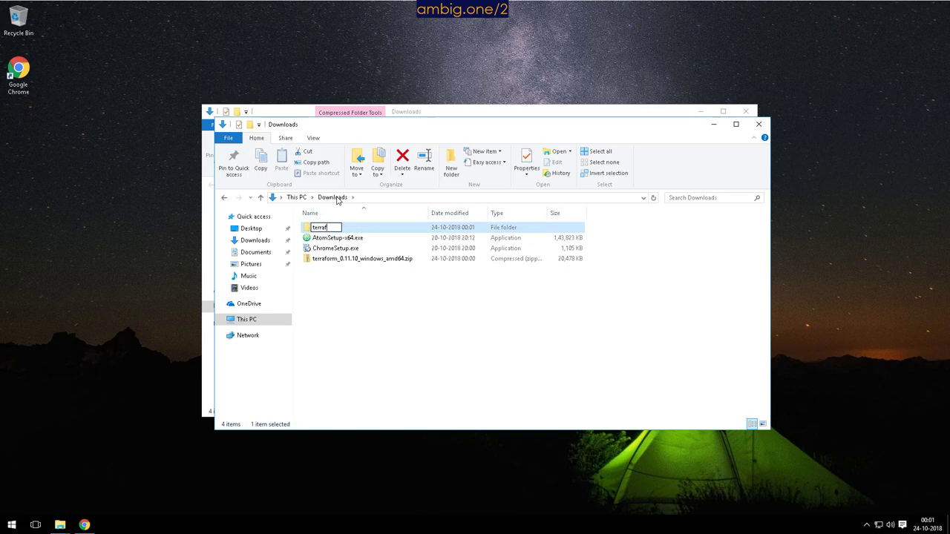
type("orm")
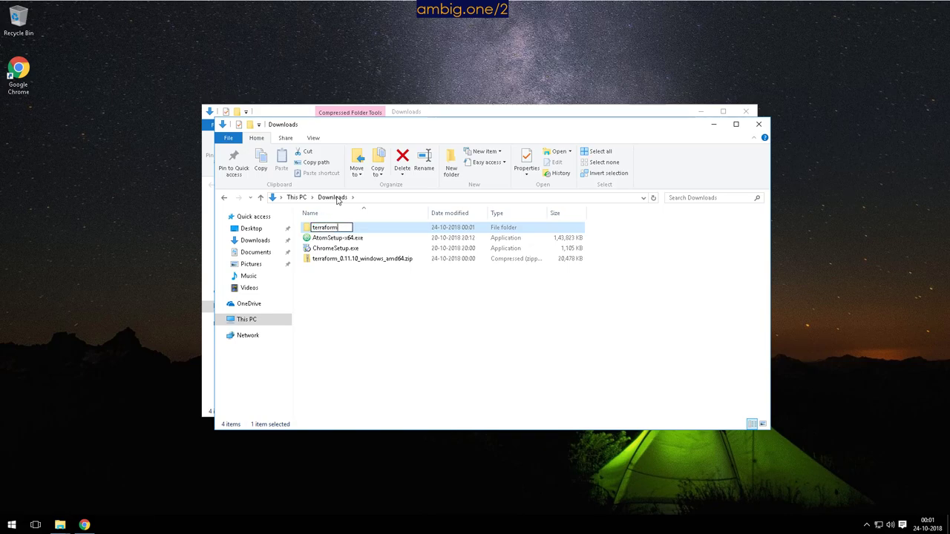
key("Return")
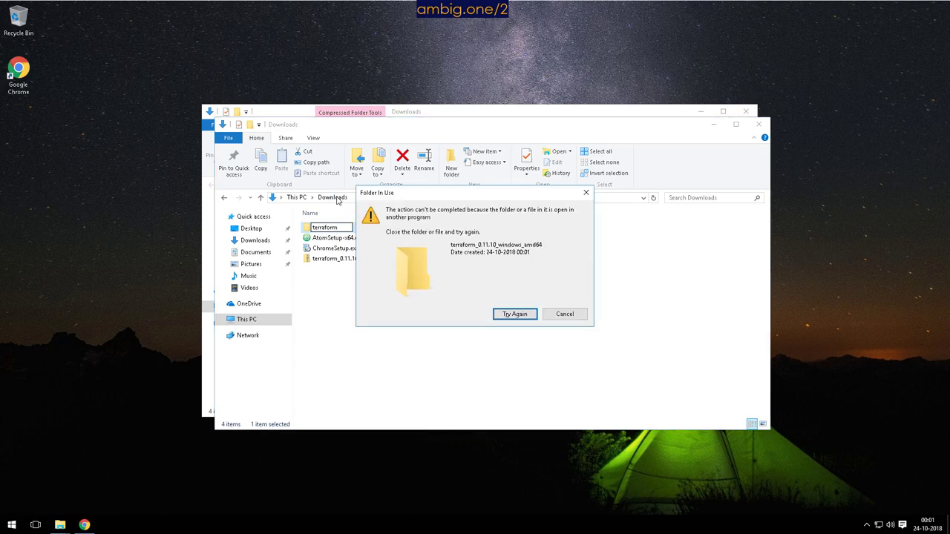
left_click(566, 314)
left_click(527, 376)
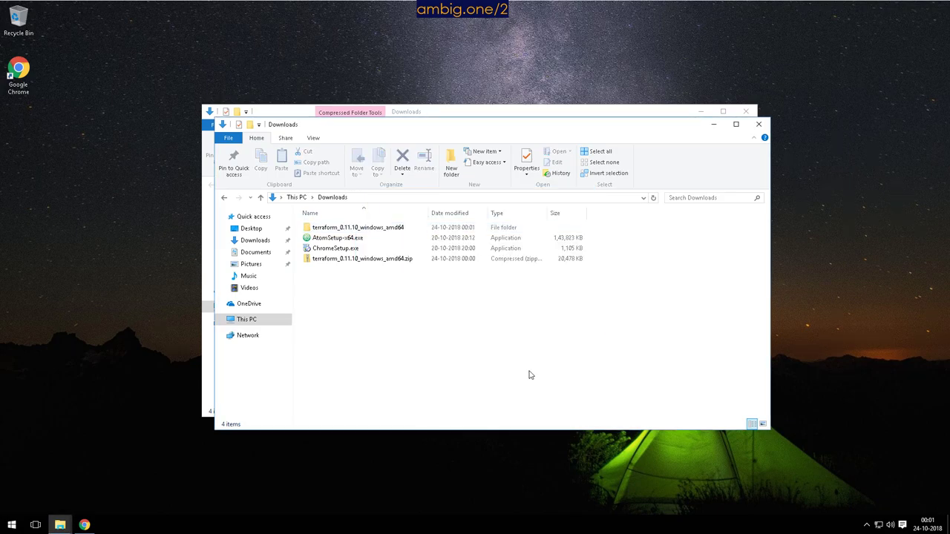
- Try once more to rename the extracted Terraform folder in Downloads as terraform
left_click(414, 232)
key("F2")
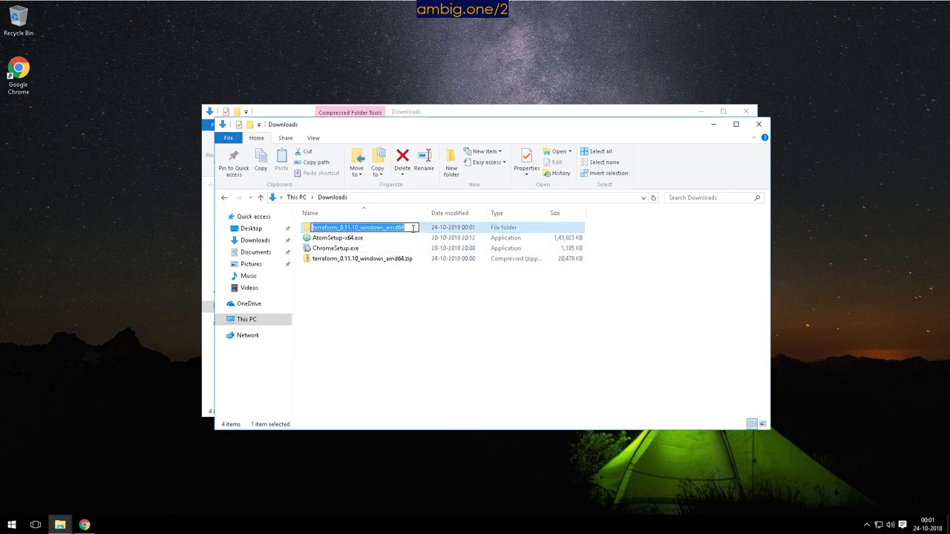
type("terraform")
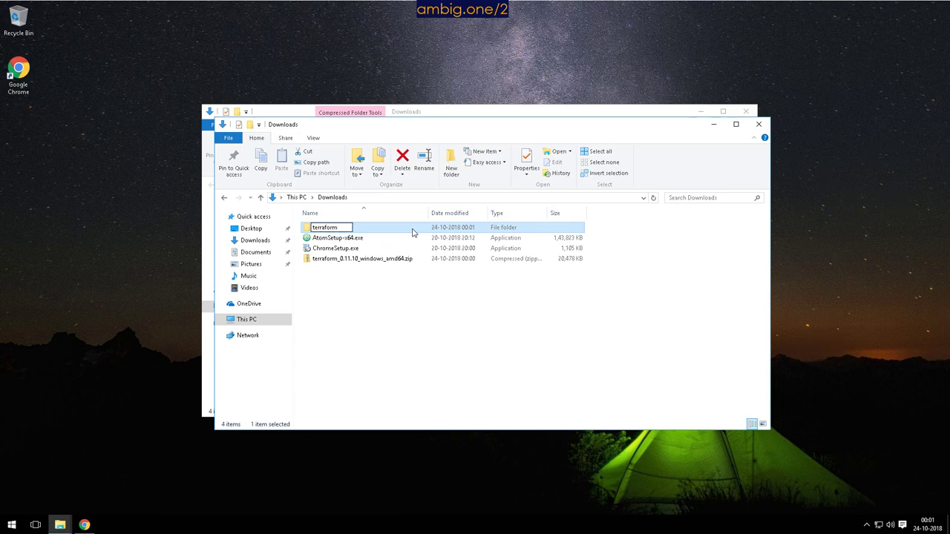
key("Return")
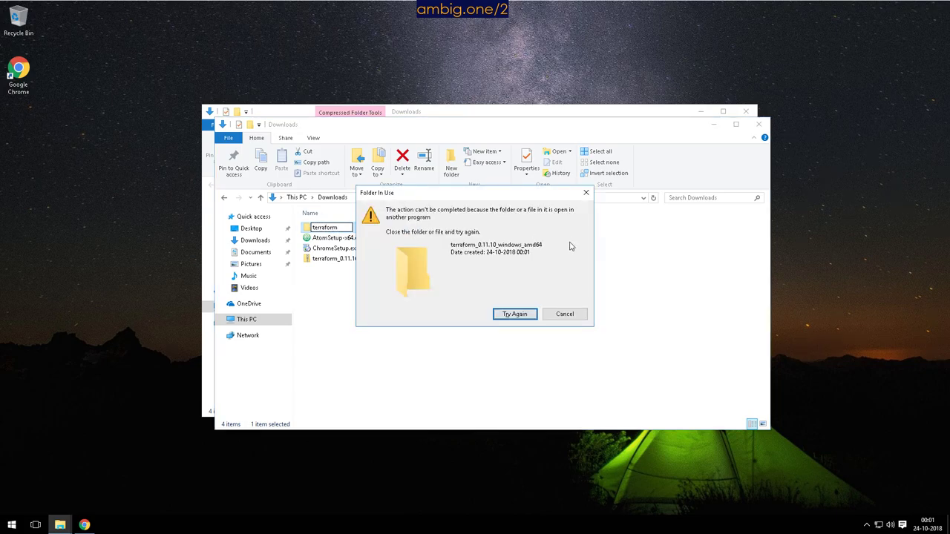
left_click(562, 315)
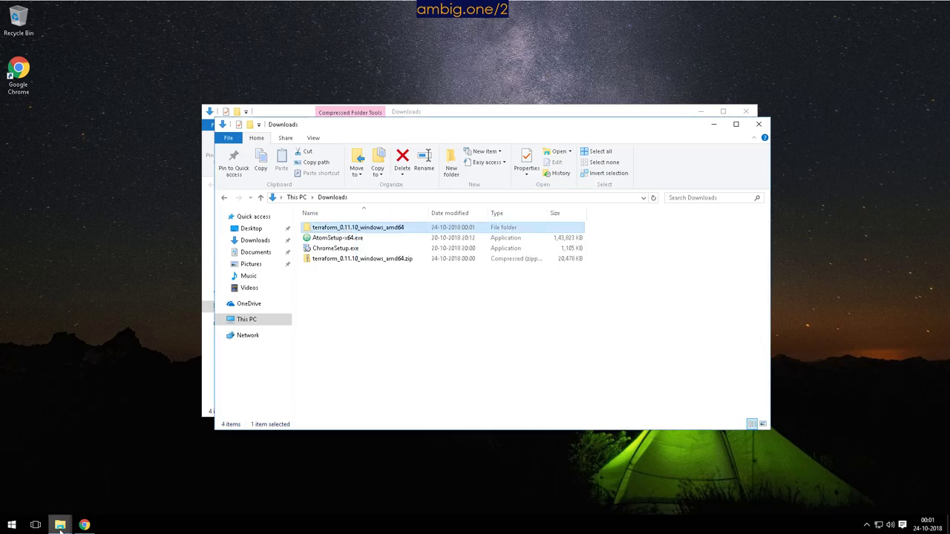
- Close both open File Explorer windows showing the Downloads folder
mouse_move(60, 527)
left_click(758, 124)
left_click(746, 112)
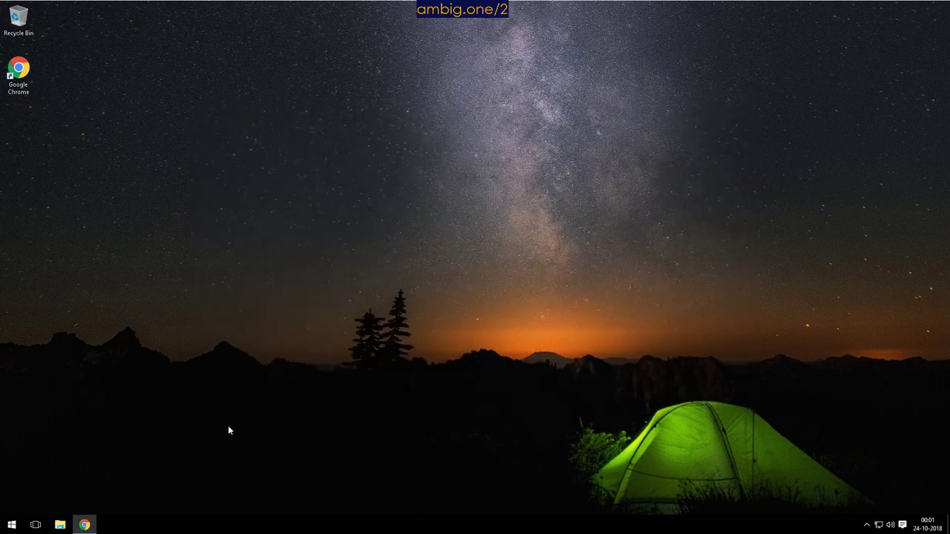
- Reopen Downloads in a new File Explorer window and rename the terraform_0.11.10_windows_amd64 folder as terraform
key("super+e")
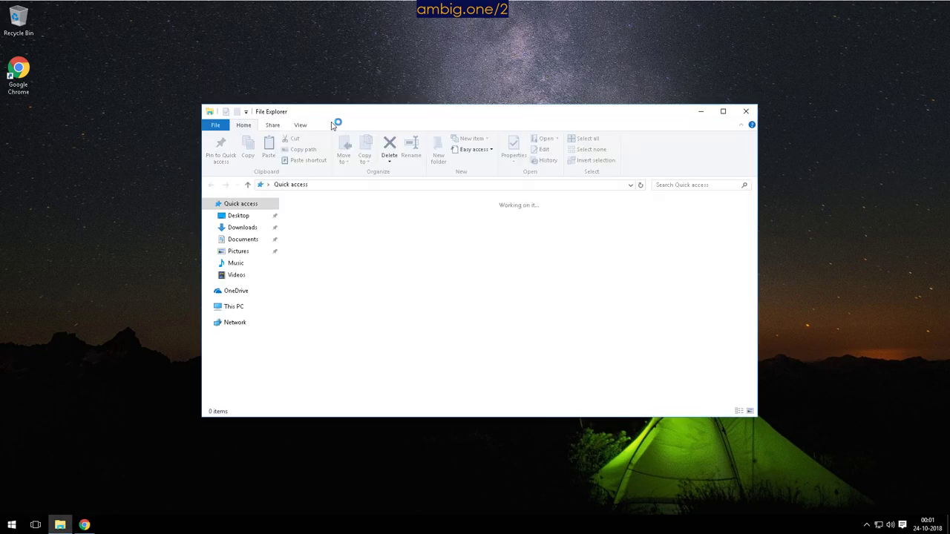
left_click(242, 227)
left_click(331, 215)
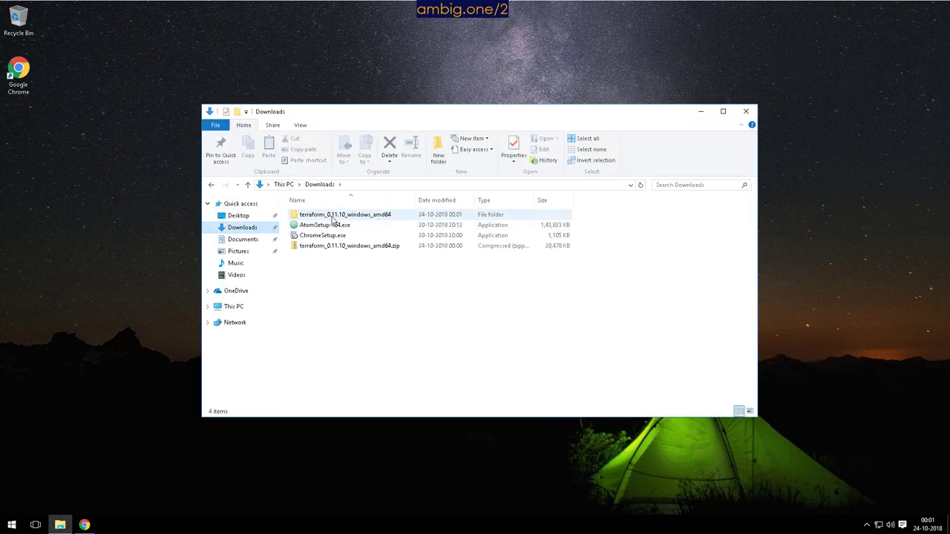
left_click(332, 214)
type("terraform")
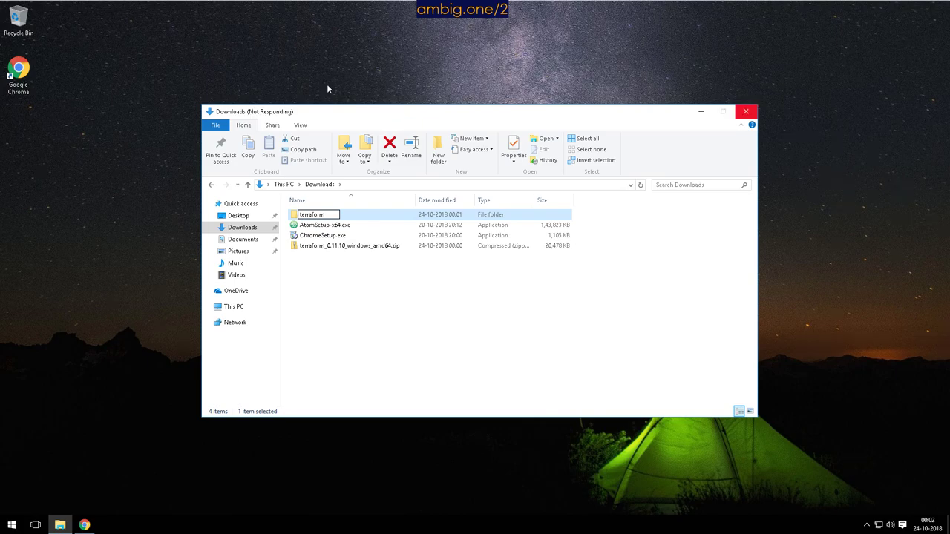
- Open another File Explorer window, move it clear of the Downloads window and open Local Disk (C:)
left_click(60, 526)
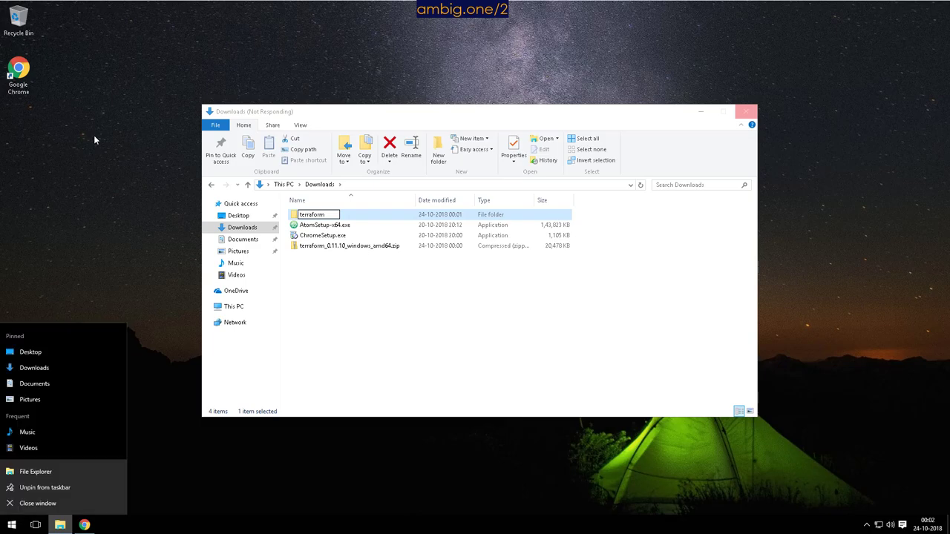
left_click(49, 475)
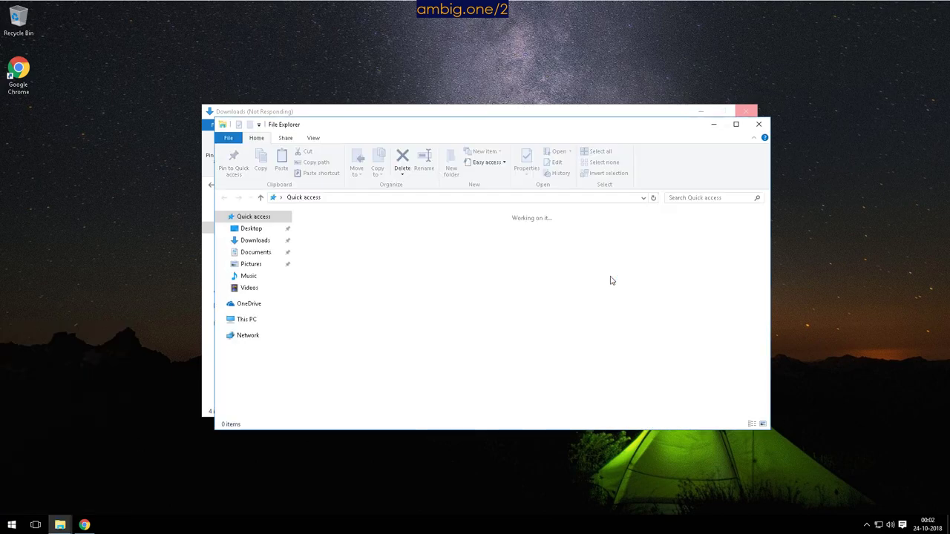
left_click(247, 320)
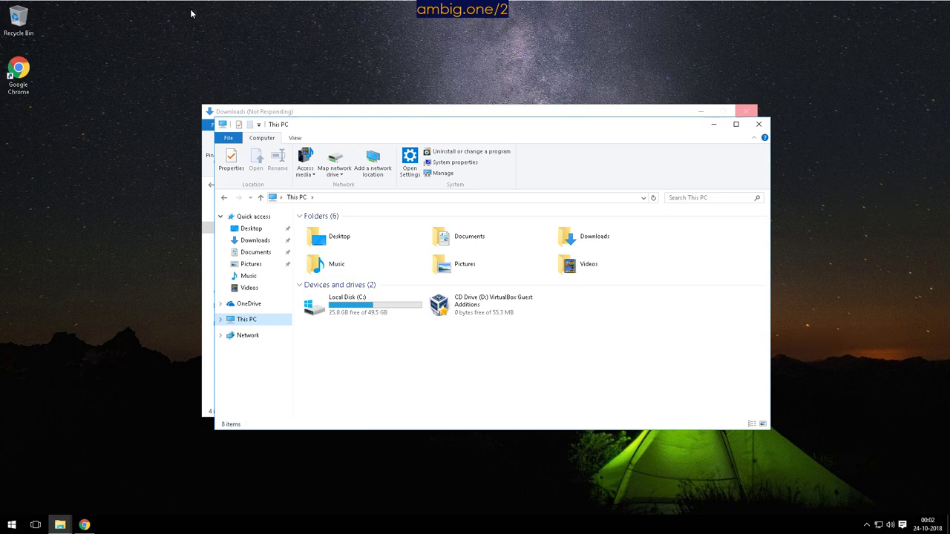
left_click_drag(537, 123, 622, 188)
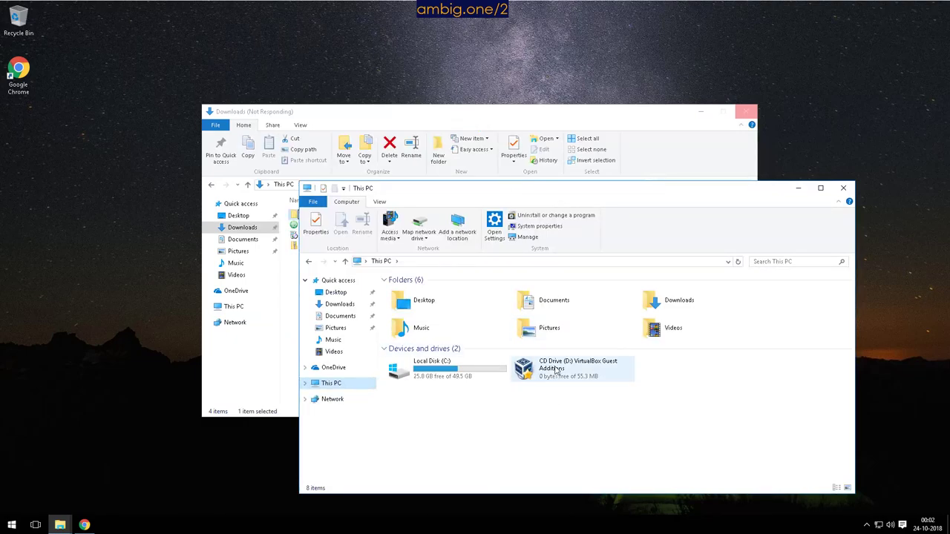
double_click(417, 376)
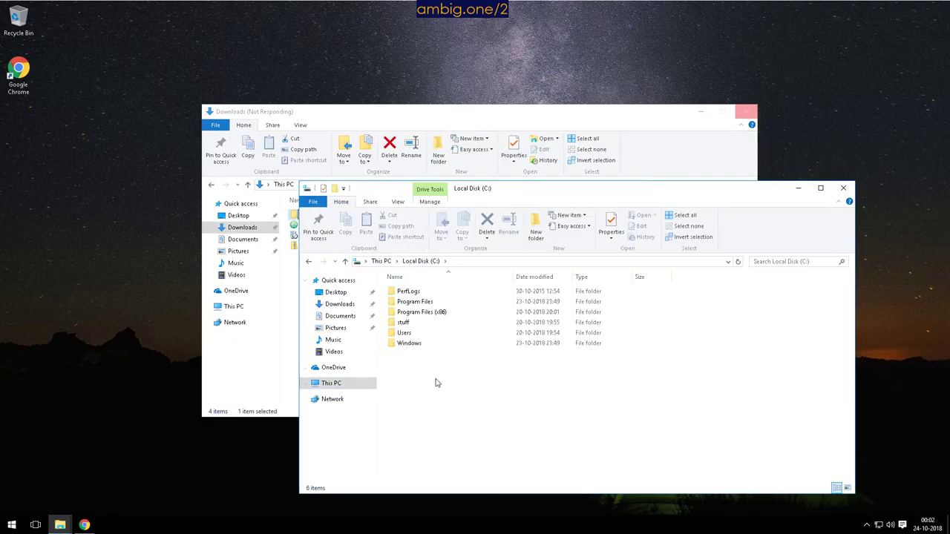
- Create a new folder named terraform in the root of Local Disk (C:)
right_click(435, 380)
mouse_move(469, 474)
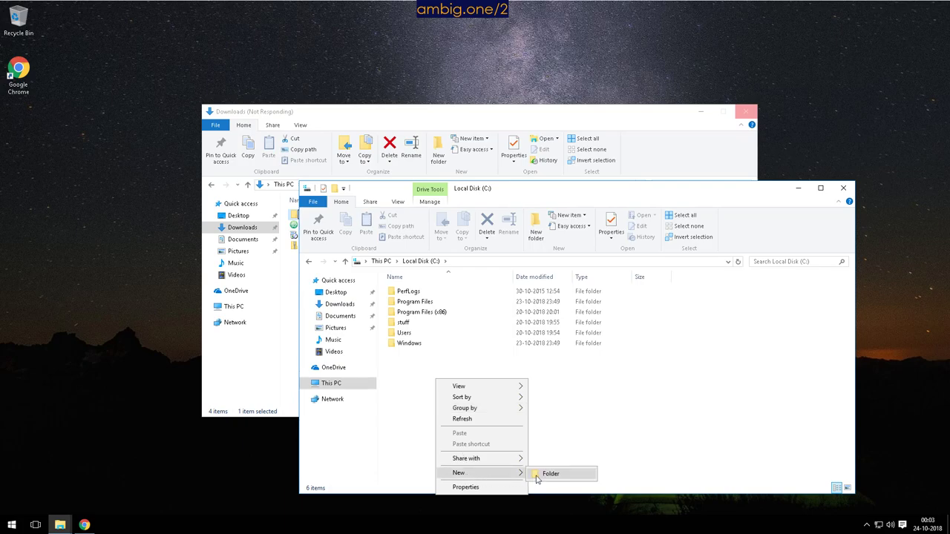
left_click(537, 476)
type("ter")
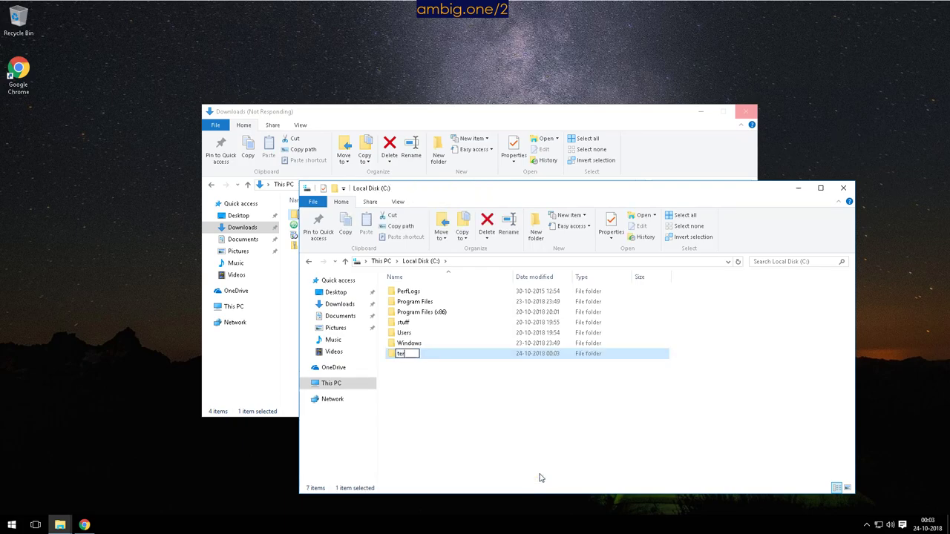
type("raform")
key("Return")
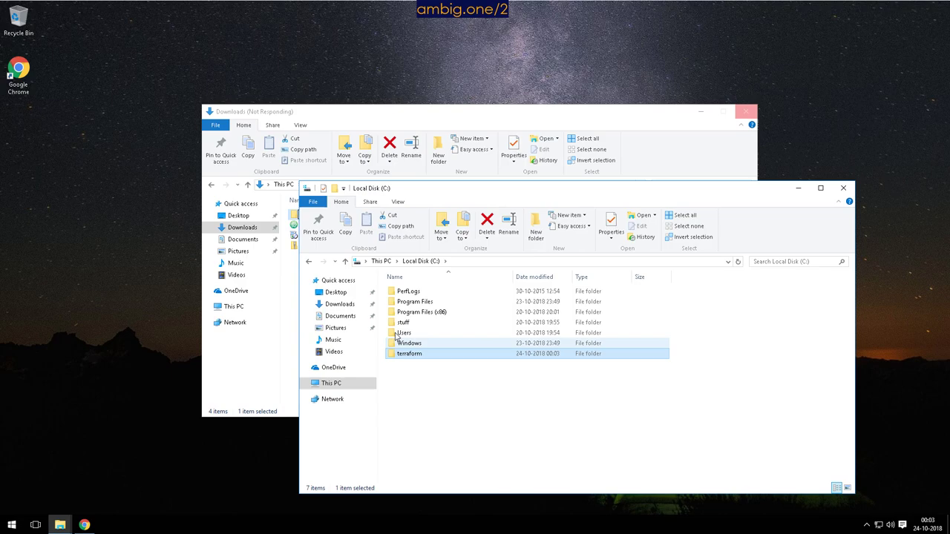
- Copy terraform.exe from the terraform_0.11.10_windows_amd64 folder in Downloads and paste it into C:\terraform
left_click(340, 304)
double_click(412, 292)
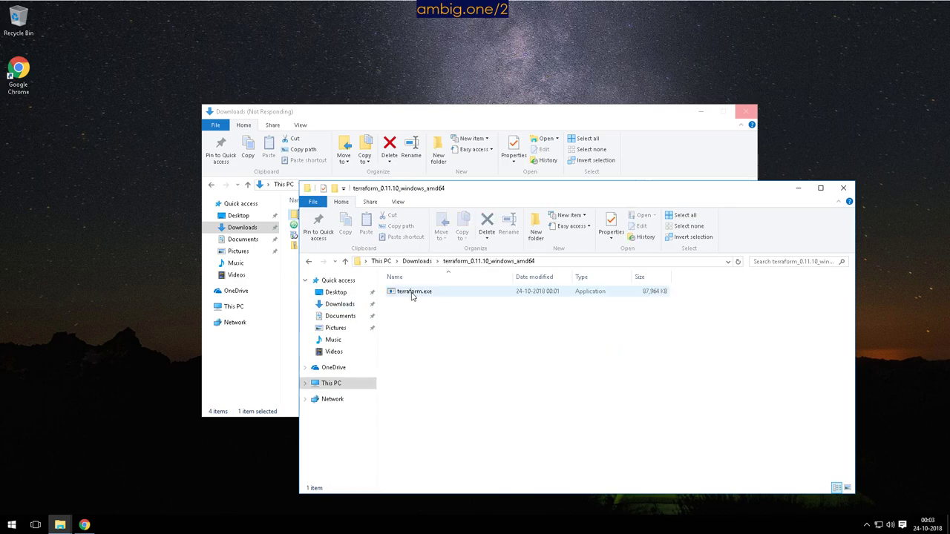
left_click(413, 292)
left_click(309, 262)
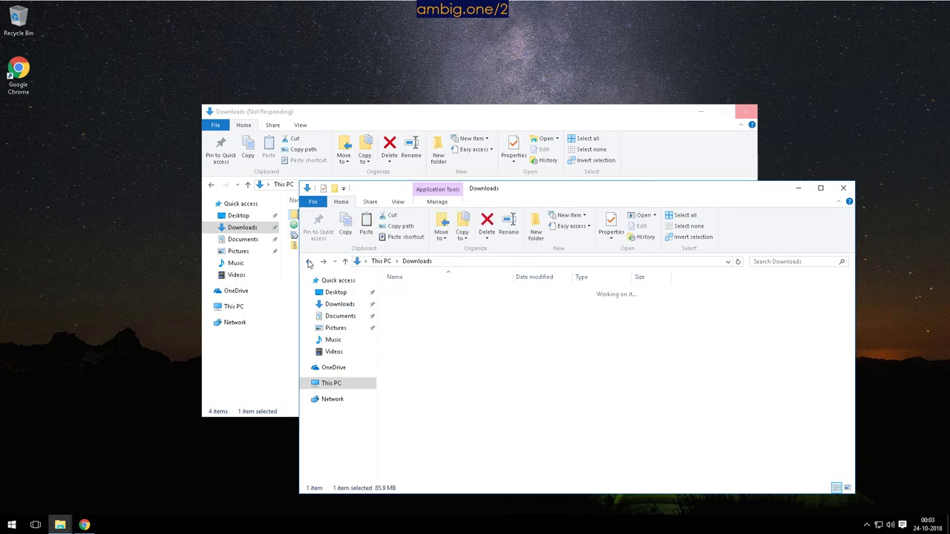
left_click(309, 263)
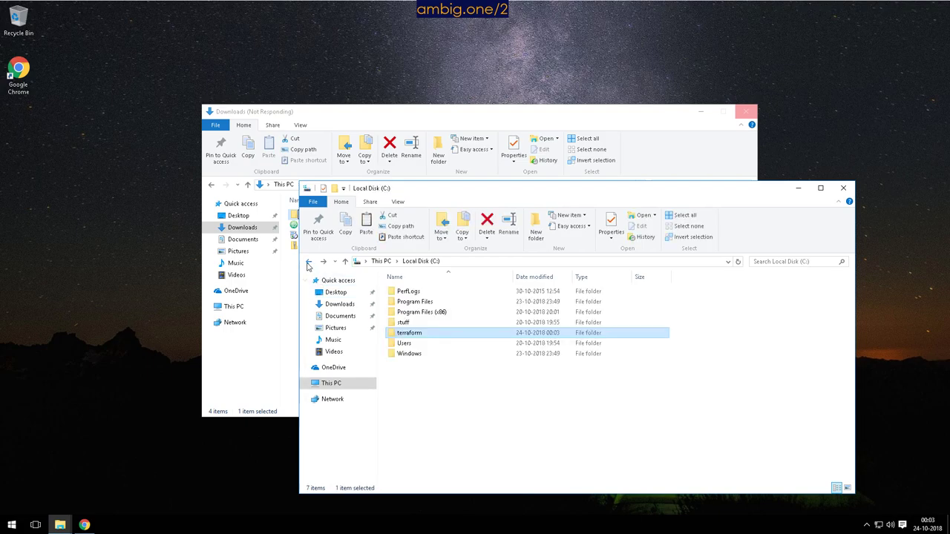
double_click(409, 333)
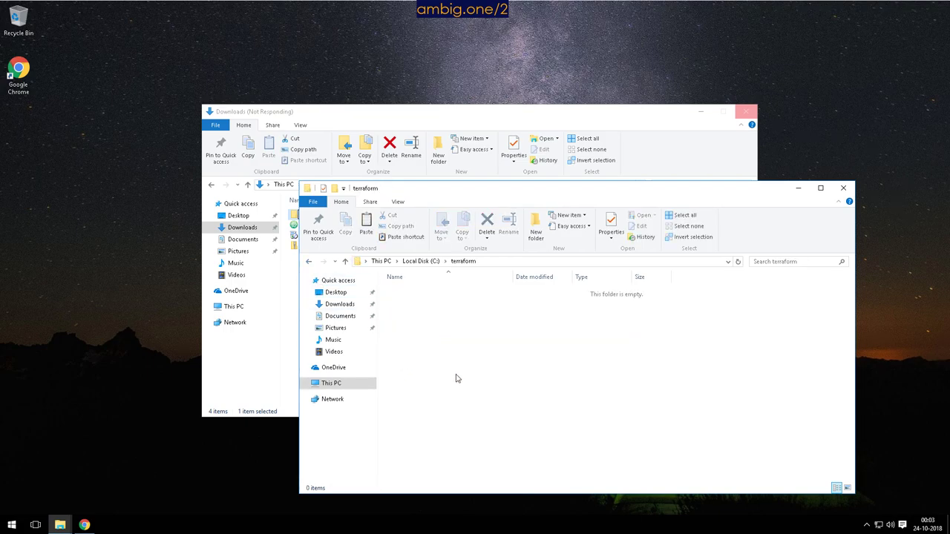
key("ctrl+v")
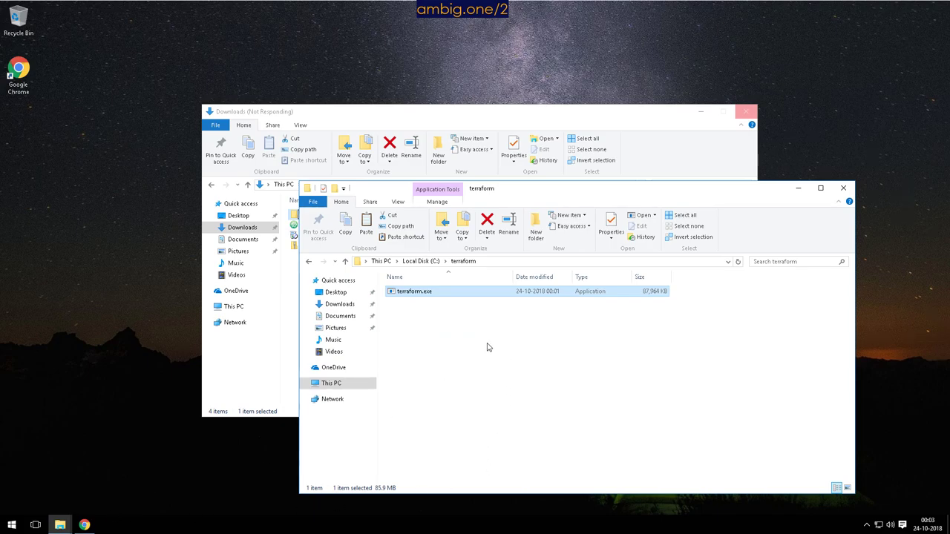
- Copy the C:\terraform folder path from the address bar
left_click(520, 261)
left_click(466, 387)
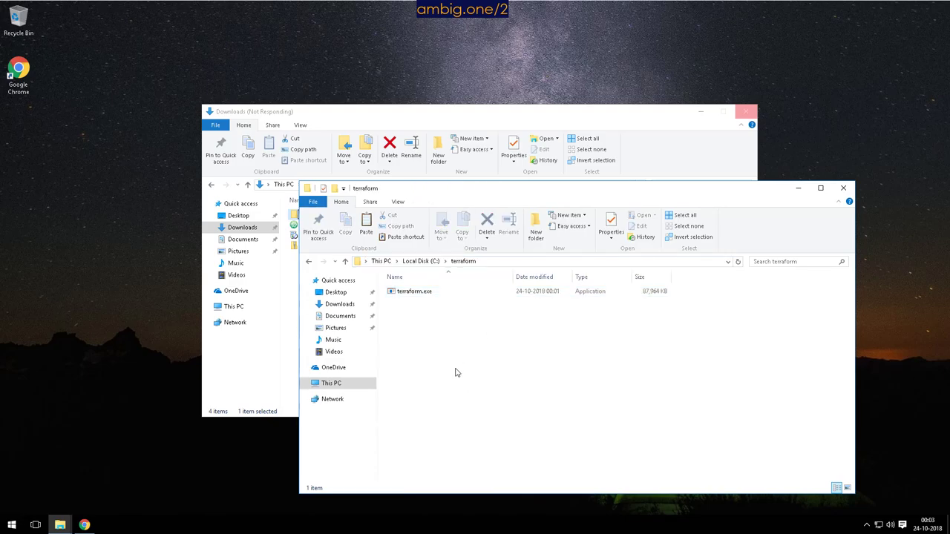
left_click(516, 261)
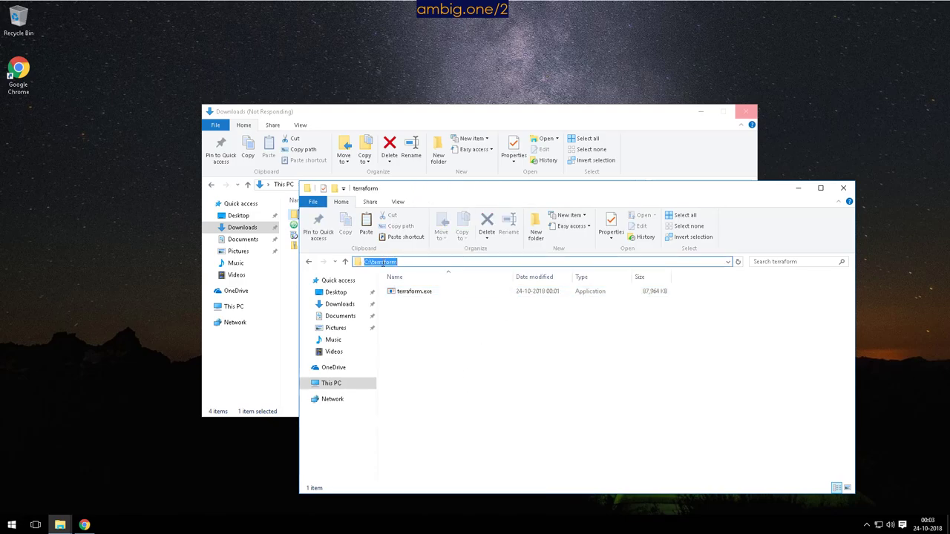
right_click(383, 266)
left_click(407, 292)
left_click(510, 361)
- Search Windows for "edit system" and open Edit the system environment variables
key("super")
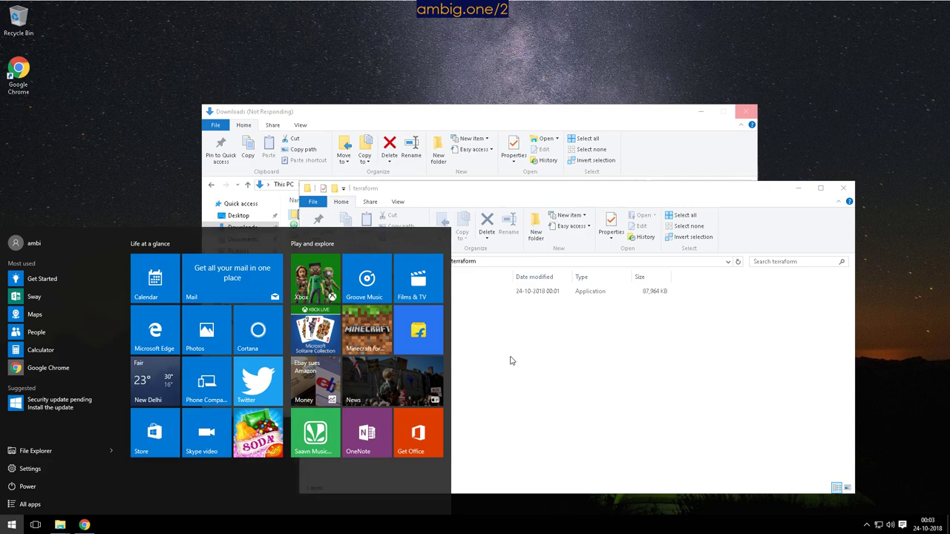
type("edit syste")
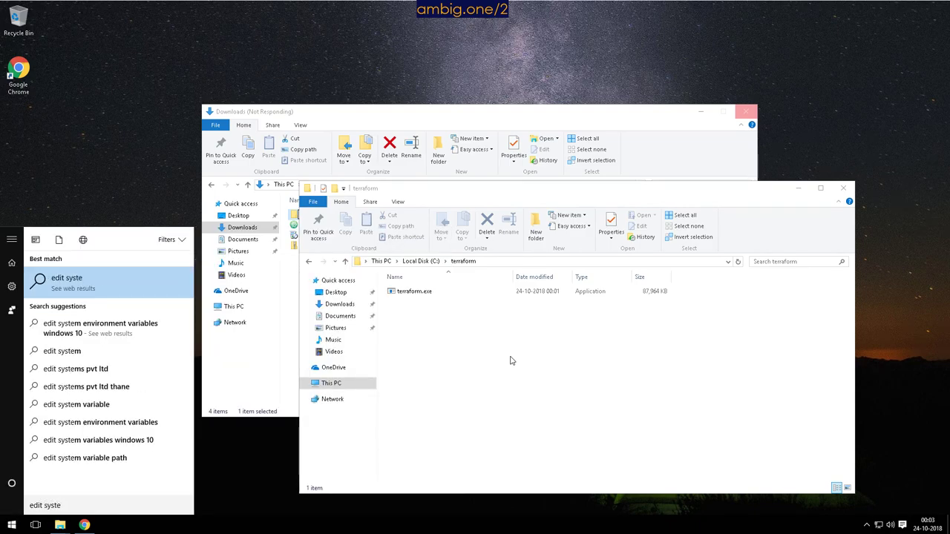
type("m")
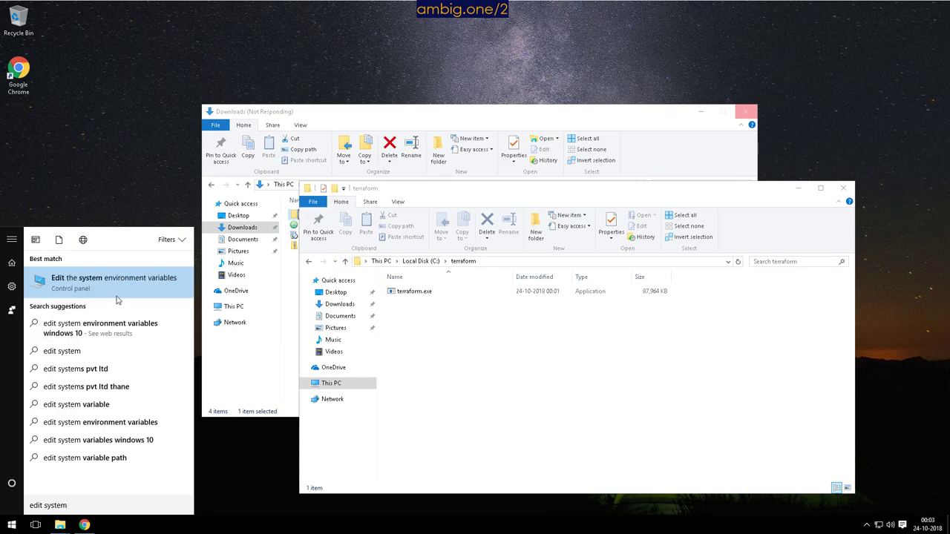
left_click(148, 286)
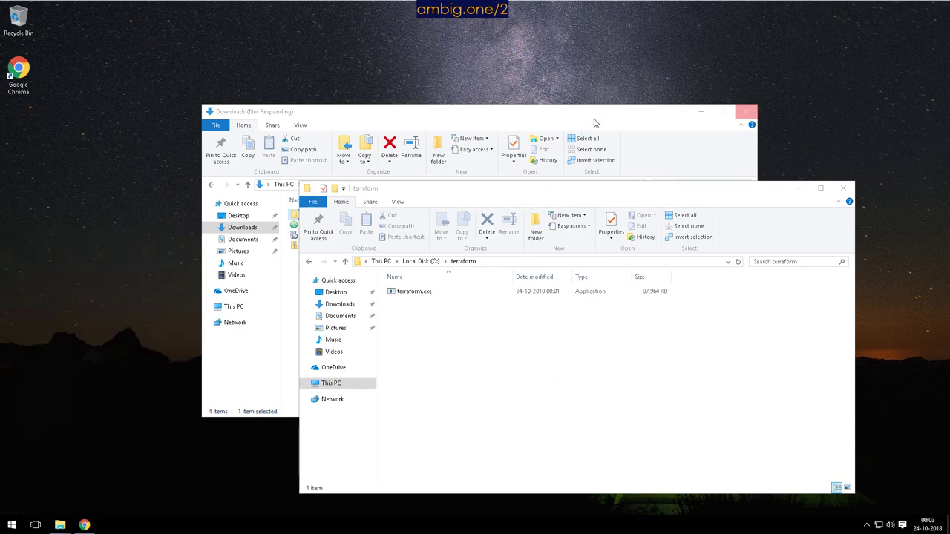
- Minimize both File Explorer windows, then restore only the terraform folder window and move it nearer the middle of the desktop
left_click(702, 110)
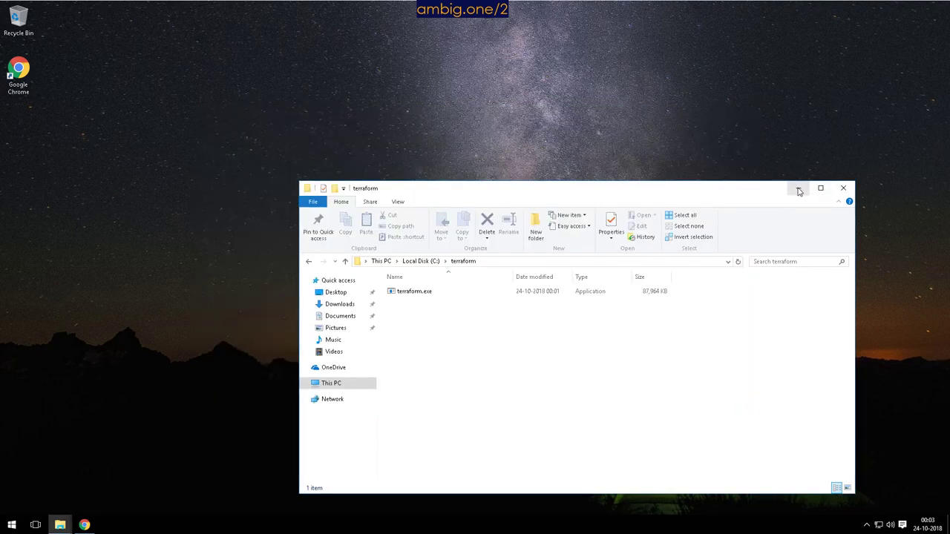
left_click(798, 190)
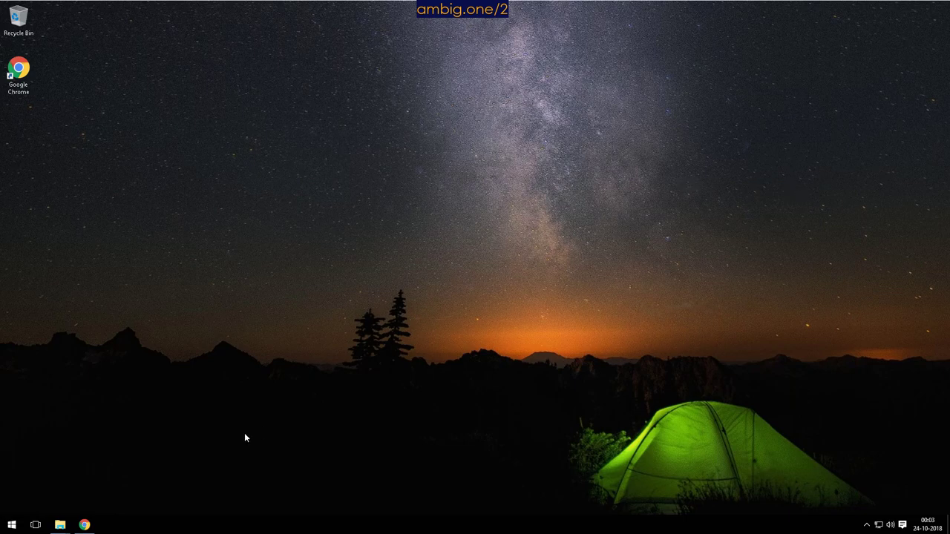
mouse_move(60, 523)
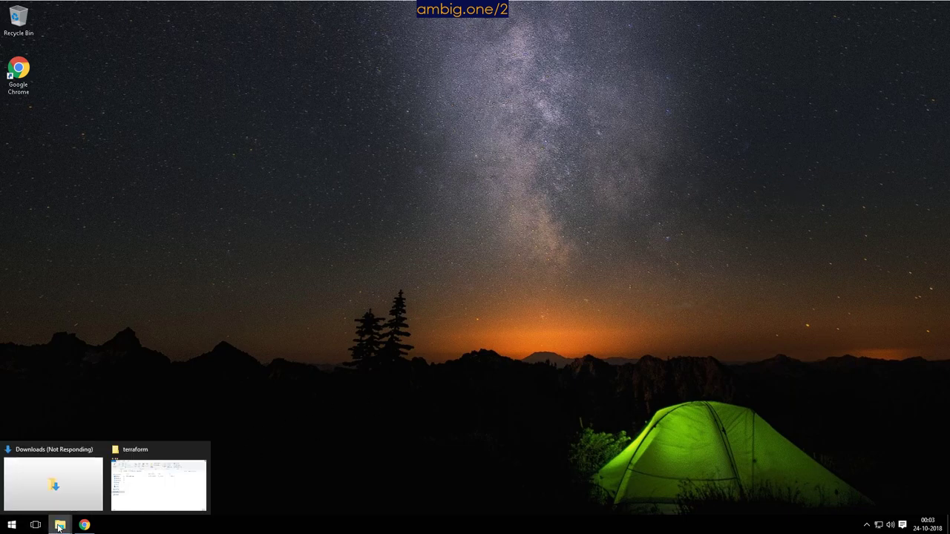
left_click(135, 495)
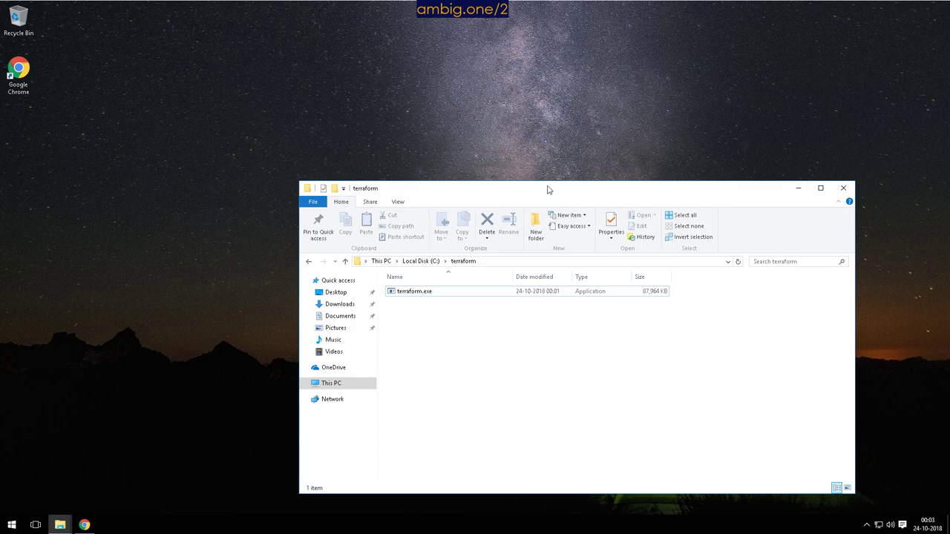
left_click_drag(525, 193, 464, 162)
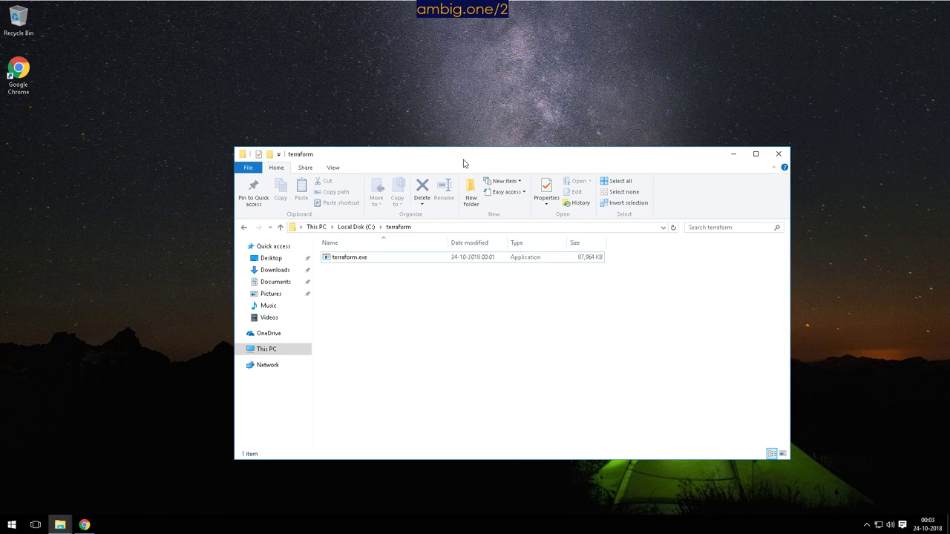
- Select and deselect terraform.exe, then switch the File Explorer window to This PC
left_click(348, 260)
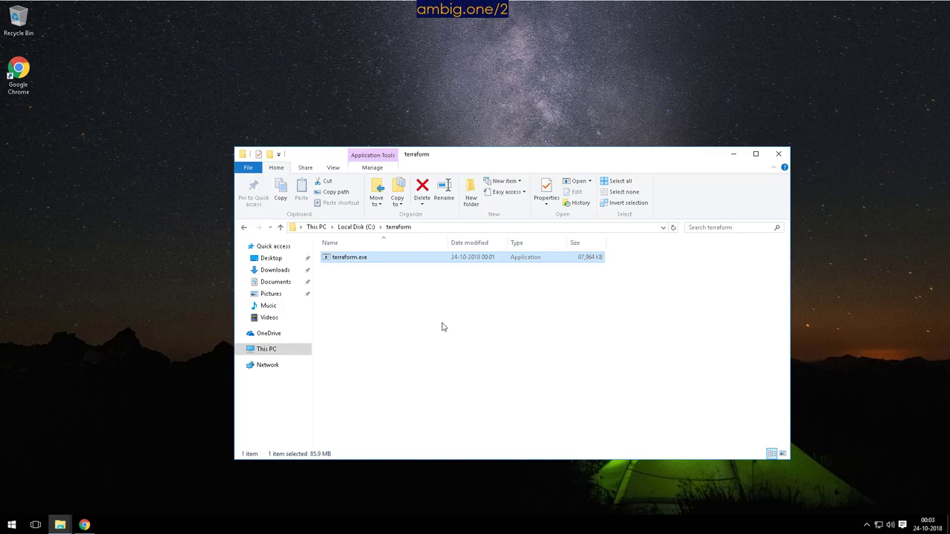
left_click(60, 525)
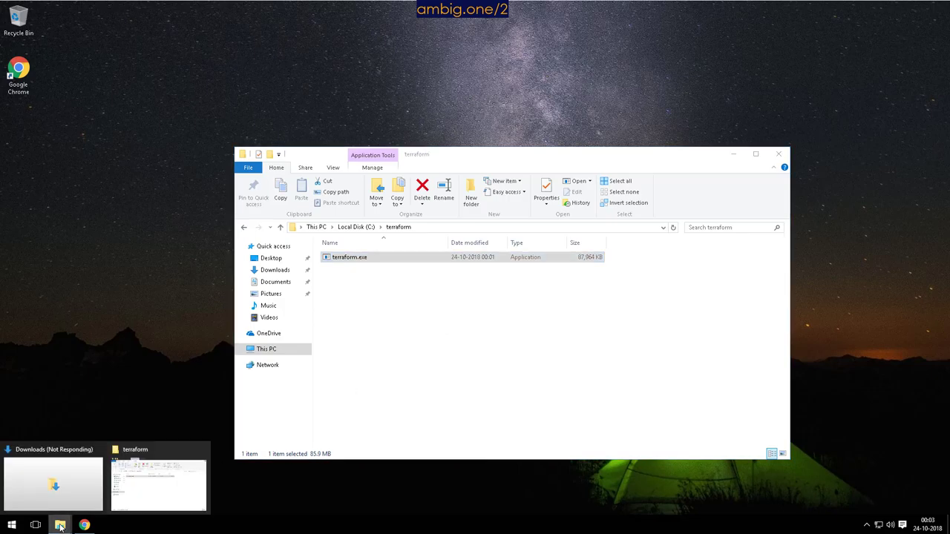
left_click(471, 347)
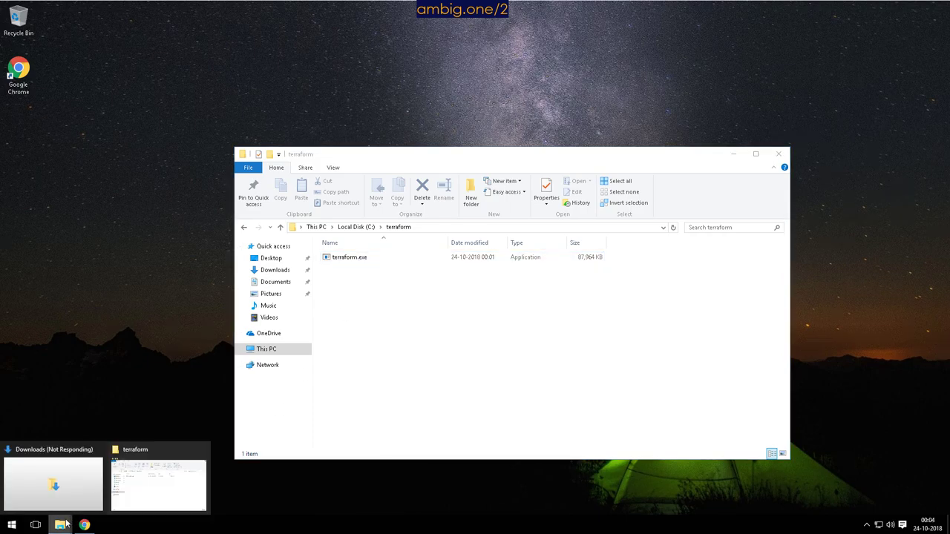
left_click(266, 349)
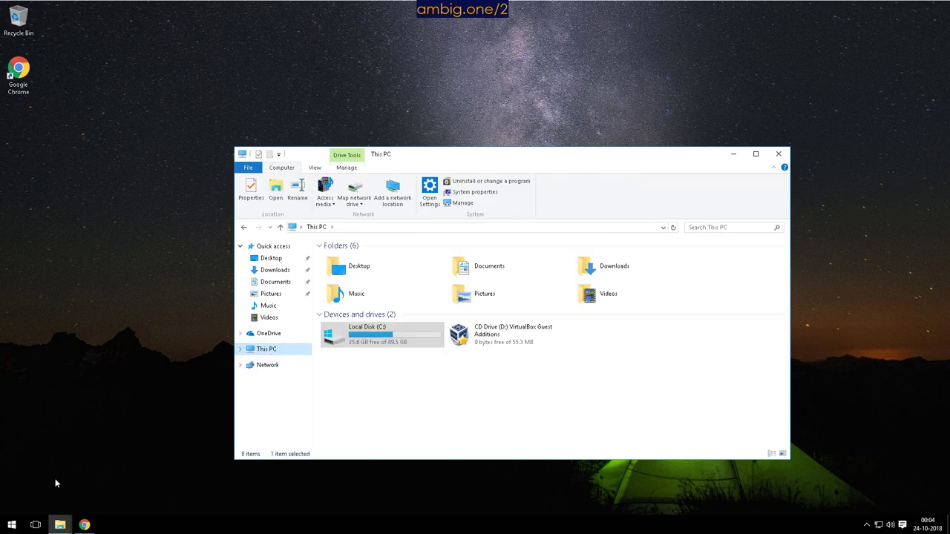
- Search Windows for "edit" and try again to open Edit the system environment variables
left_click(13, 525)
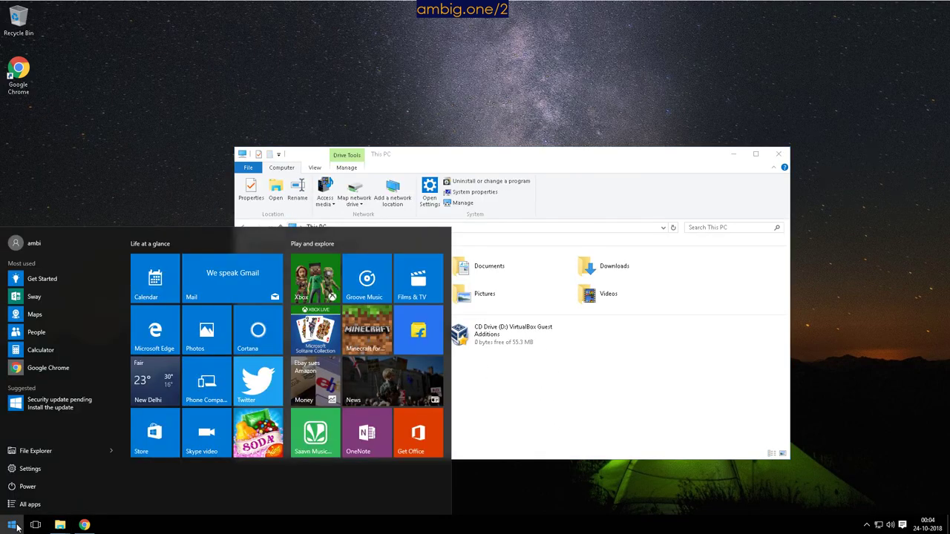
type("edit")
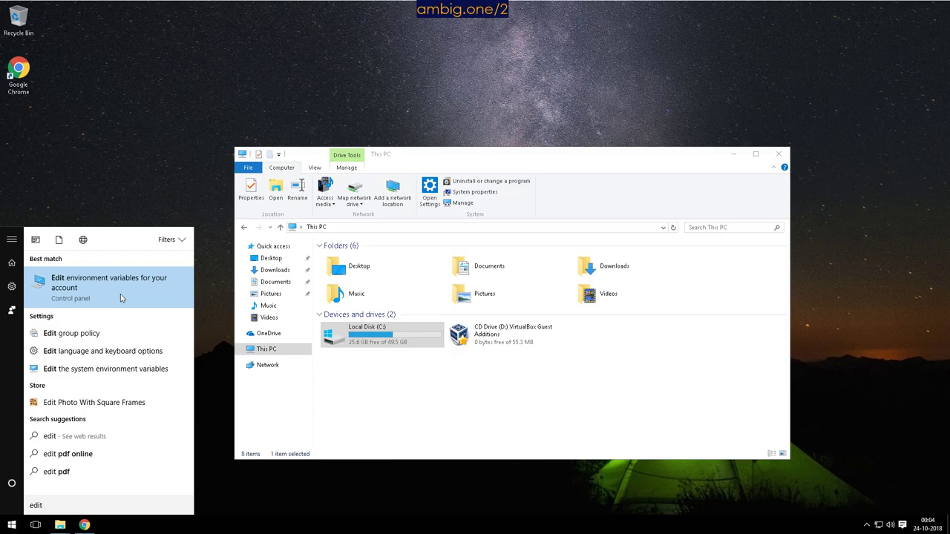
left_click(96, 371)
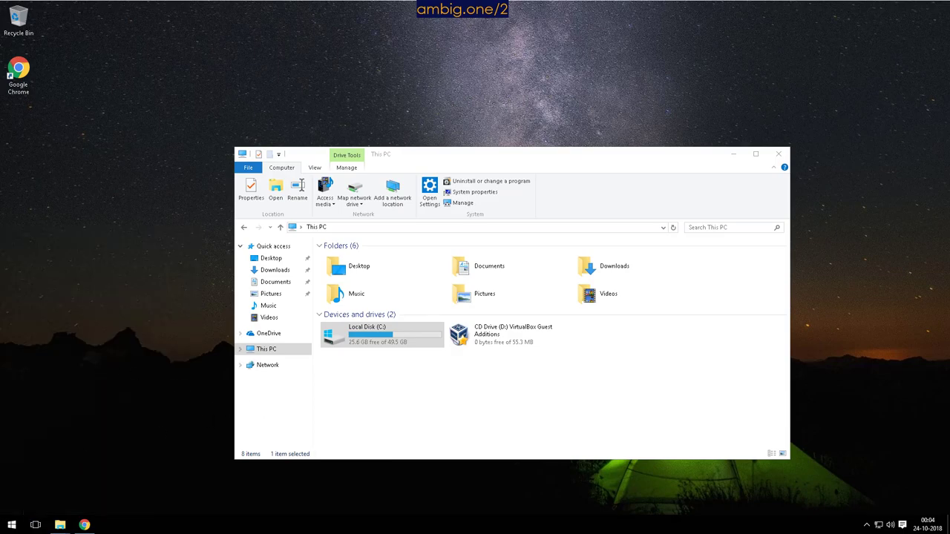
- Search Windows for "uac", launch Change User Account Control settings and minimize the This PC window
left_click(12, 525)
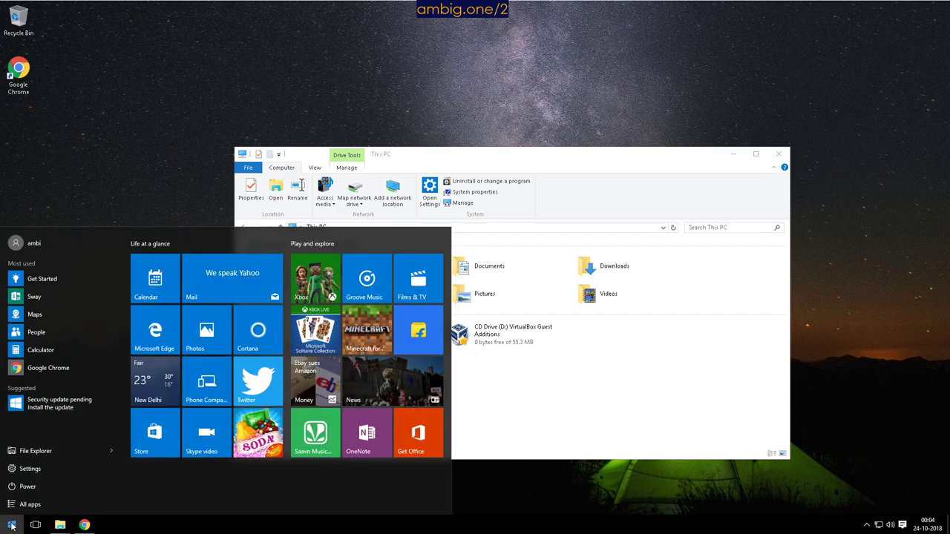
type("uac")
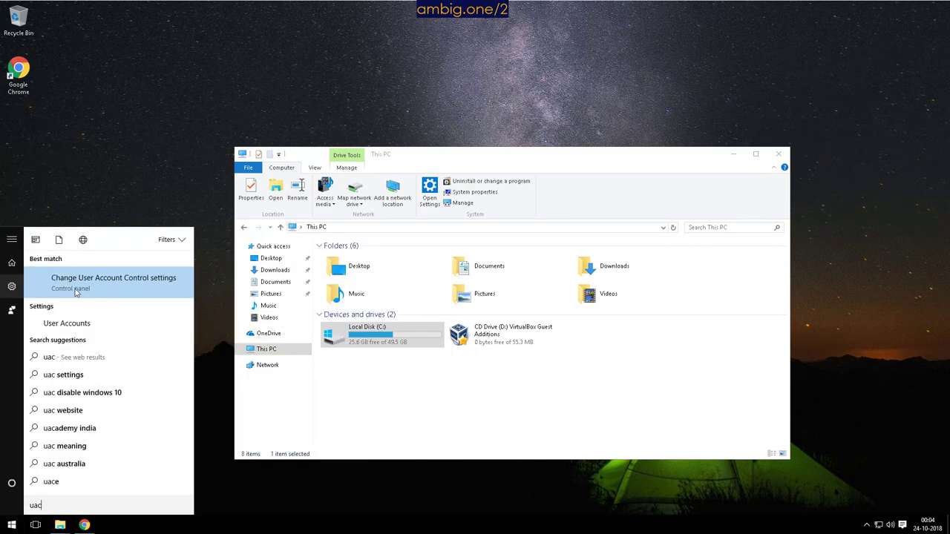
left_click(75, 291)
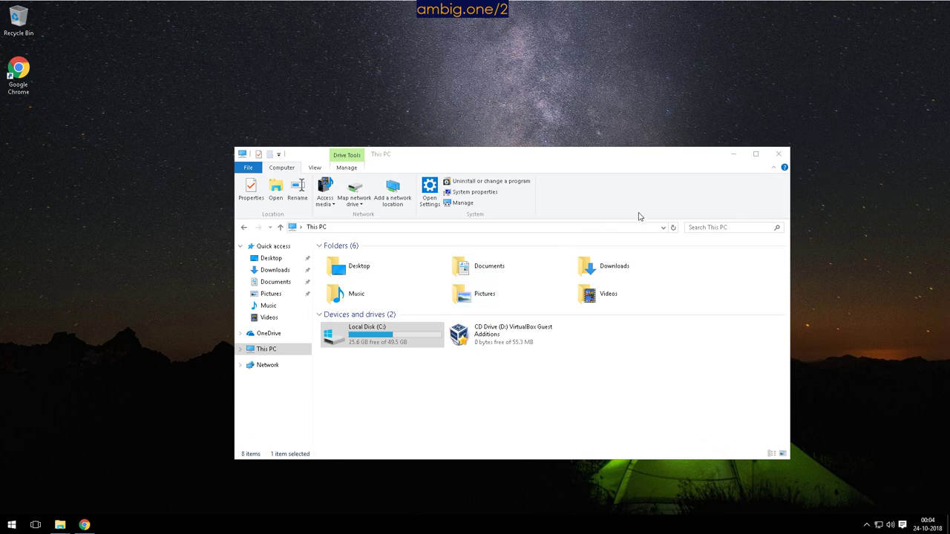
left_click_drag(602, 158, 588, 125)
left_click(688, 115)
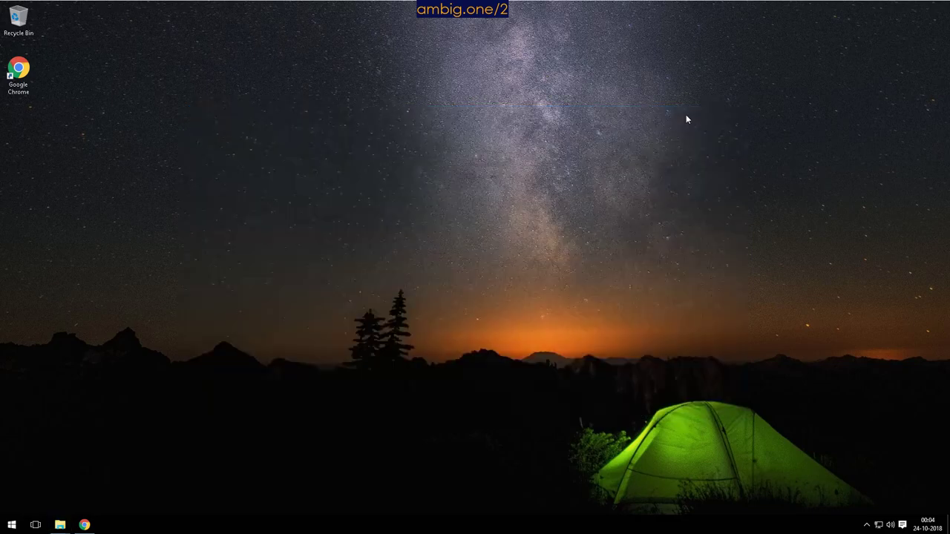
- Repeat the Windows search for "uac" to find Change User Account Control settings
left_click(12, 525)
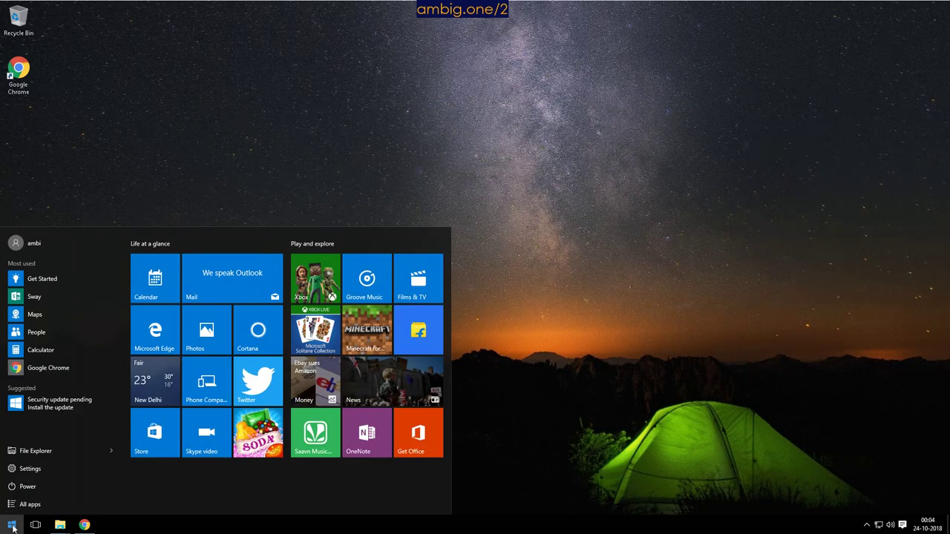
left_click(12, 526)
type("uac=")
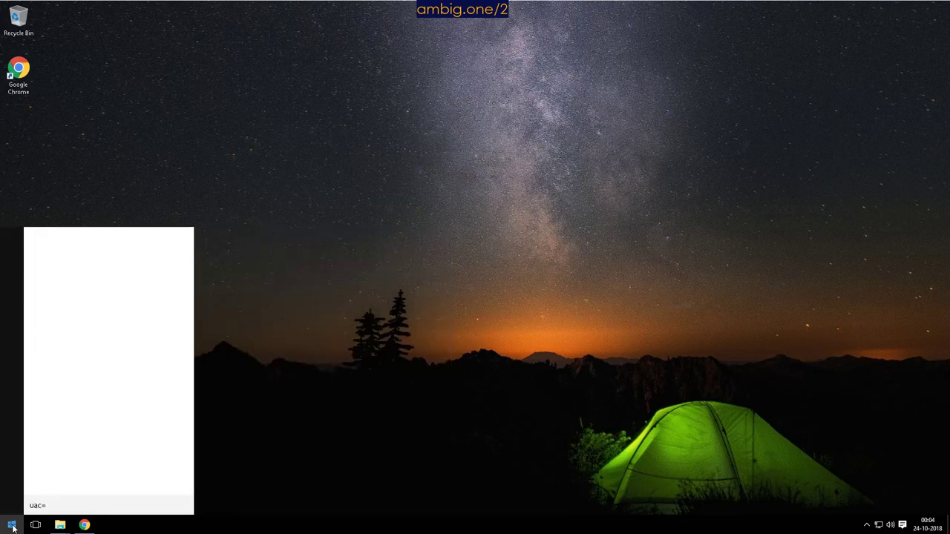
key("Return")
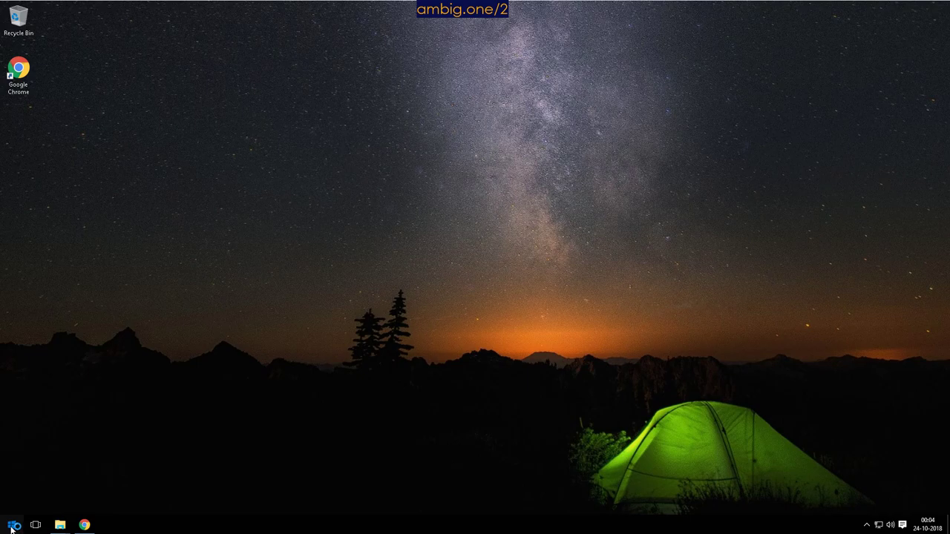
key("super")
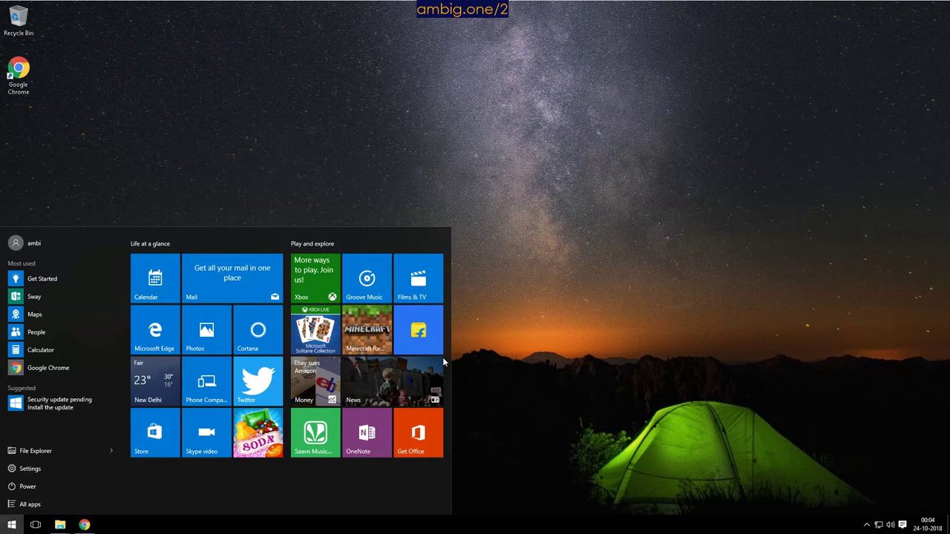
type("uac")
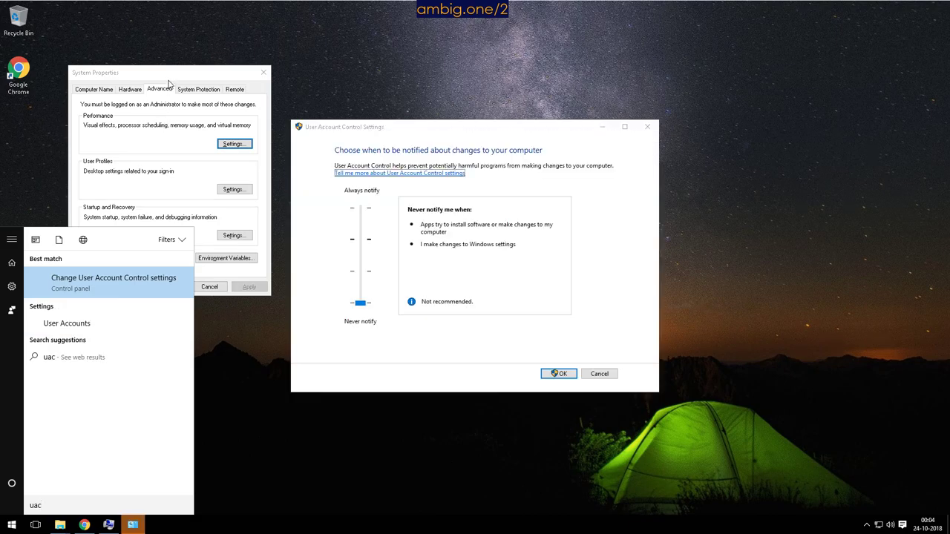
- Apply the Never notify level in the User Account Control settings
left_click(169, 83)
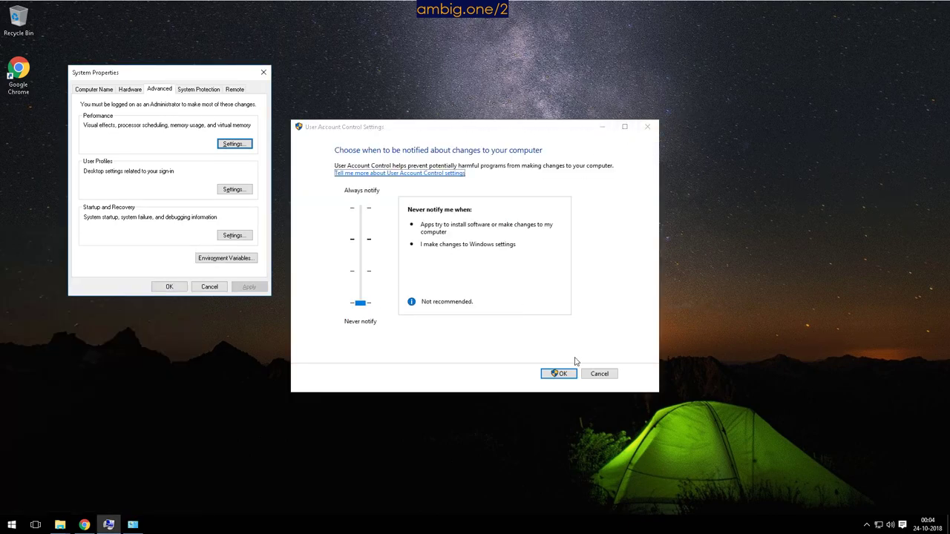
left_click(560, 374)
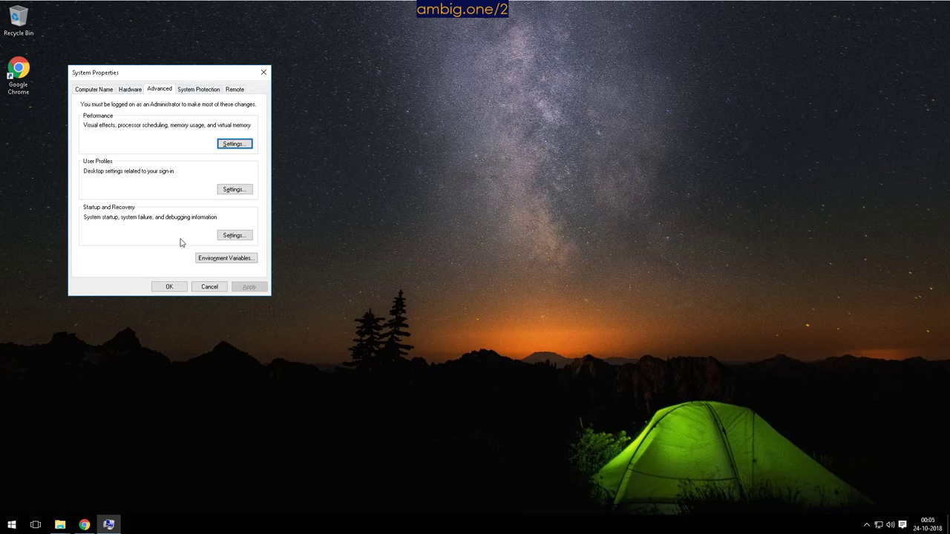
- Add C:\terraform as a new entry in the system Path environment variable and save the changes through System Properties
left_click(225, 258)
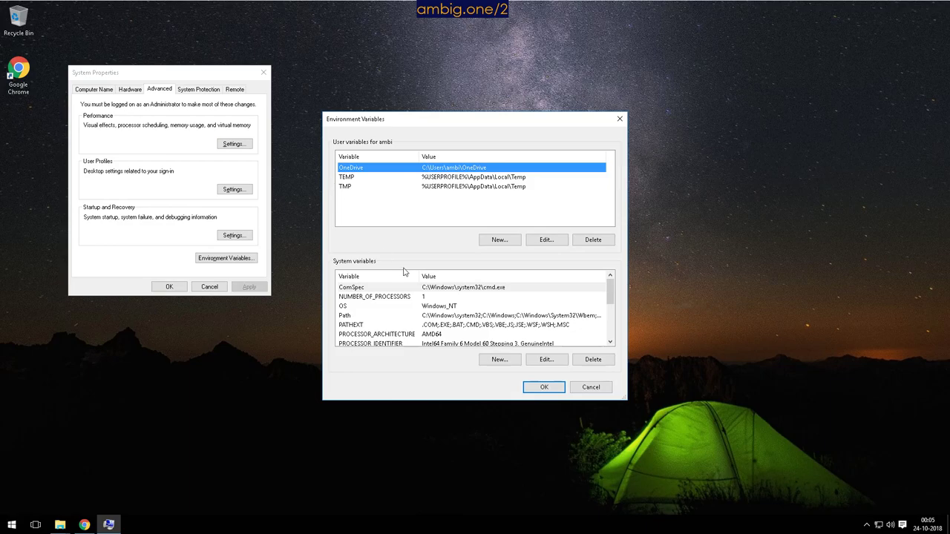
left_click(365, 317)
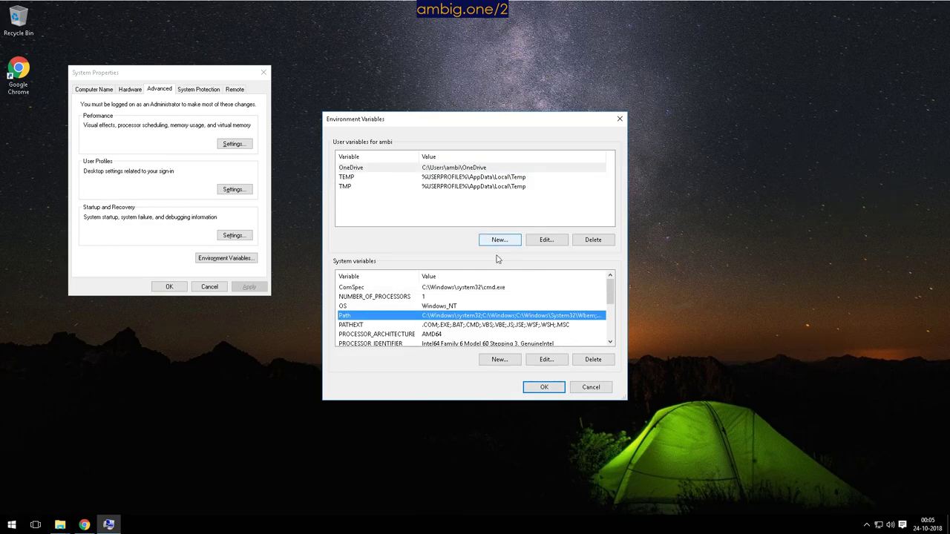
double_click(513, 318)
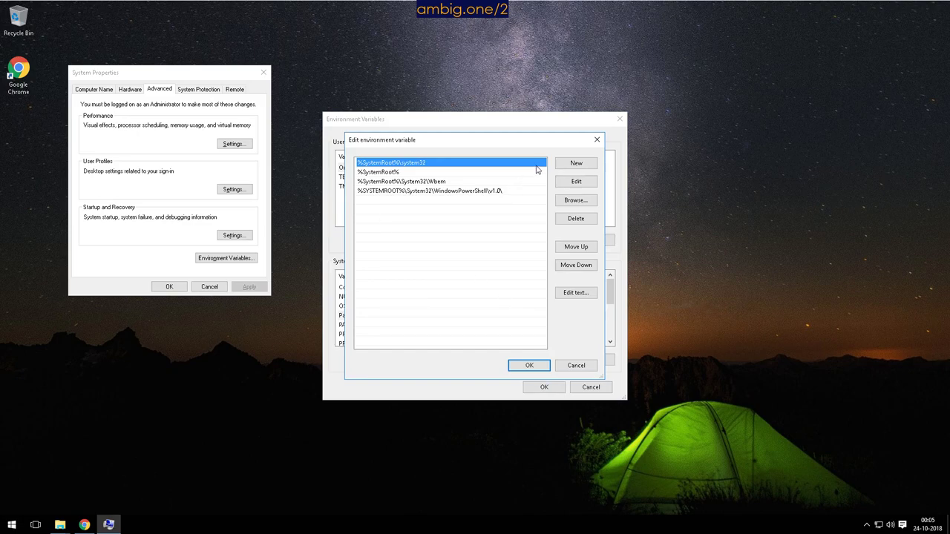
left_click(570, 165)
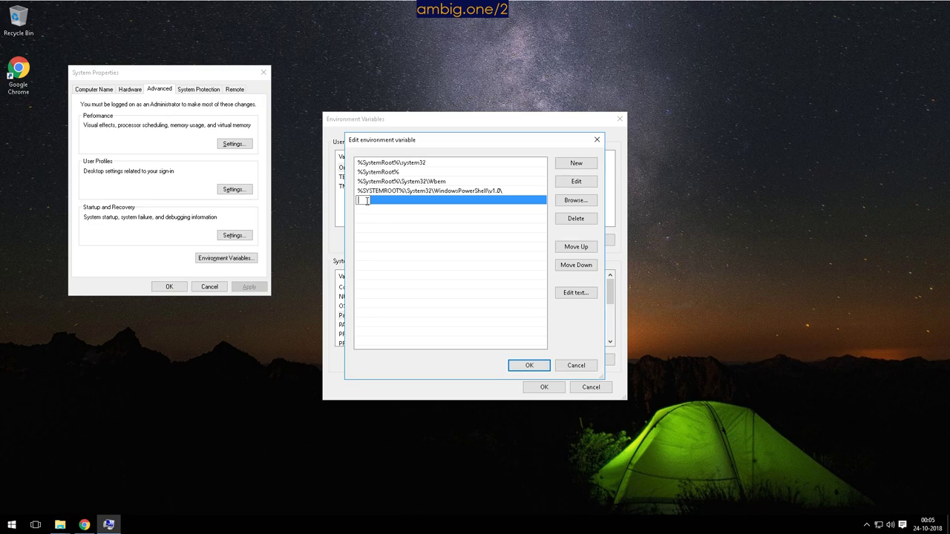
type("C:\\Terraform")
left_click(422, 211)
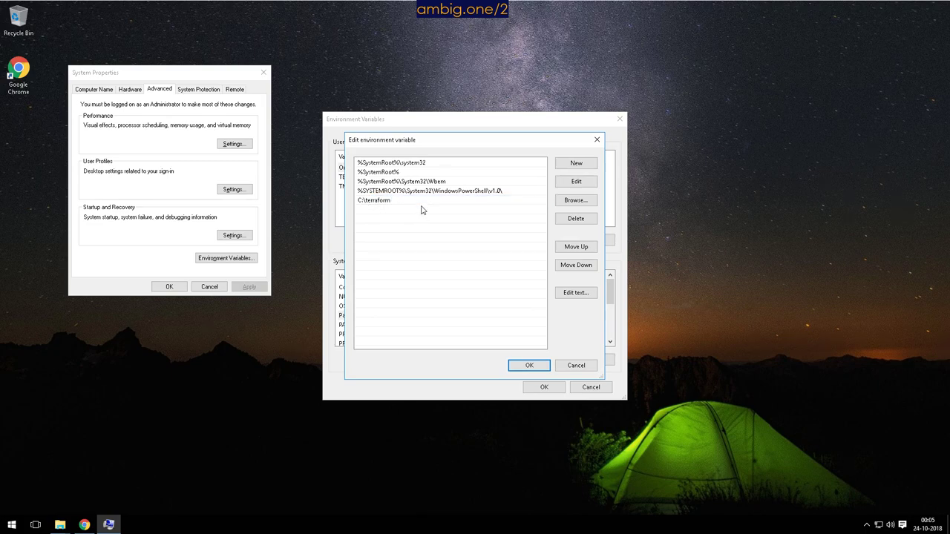
left_click(429, 202)
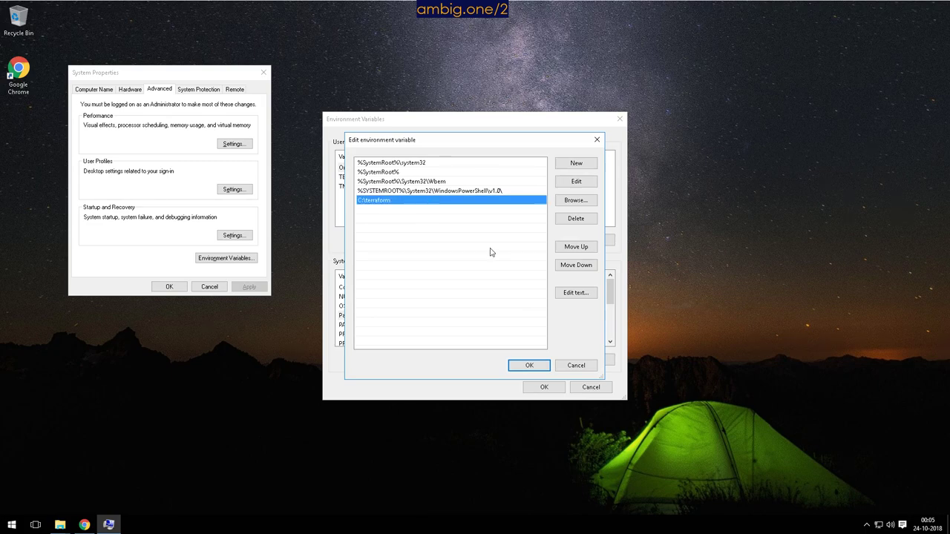
left_click(539, 365)
left_click(542, 387)
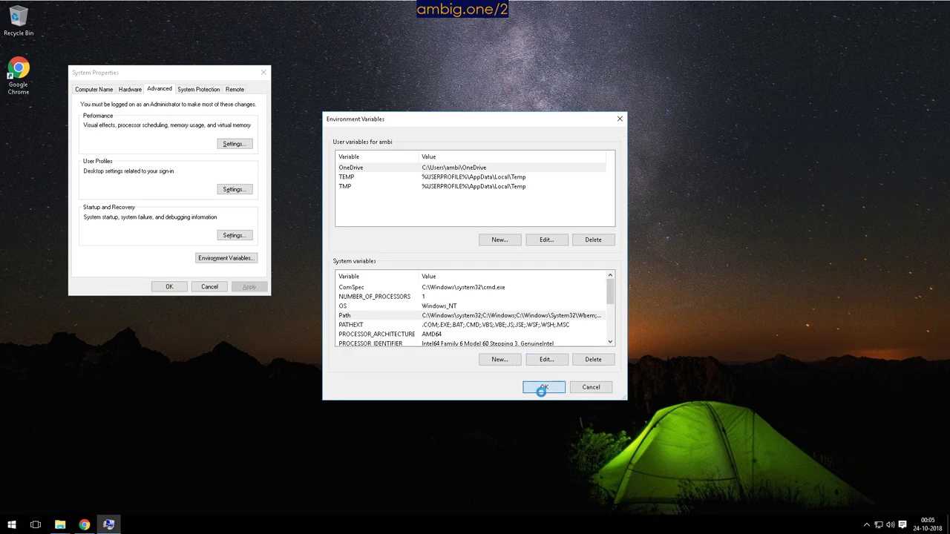
left_click(159, 286)
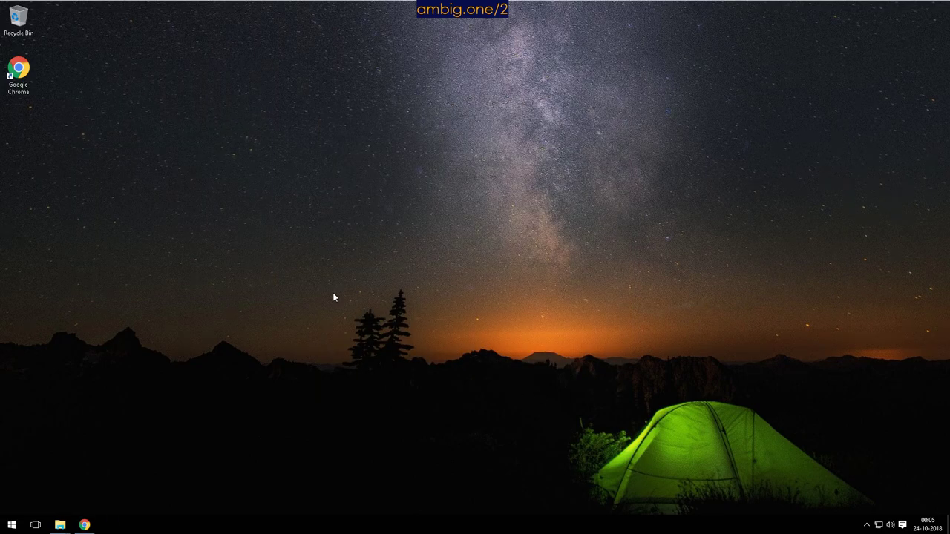
- Search Windows for "cmd" and launch Command Prompt
key("super")
type("cmd")
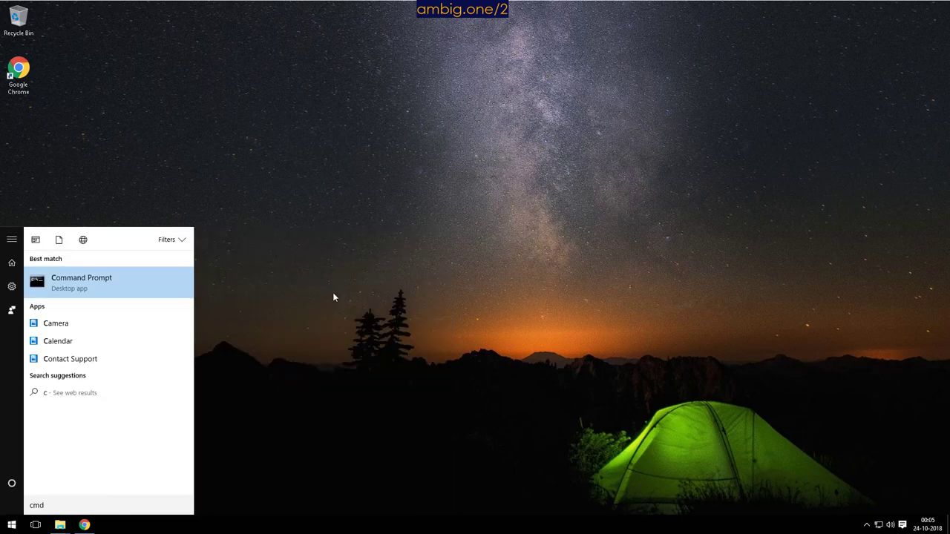
key("Return")
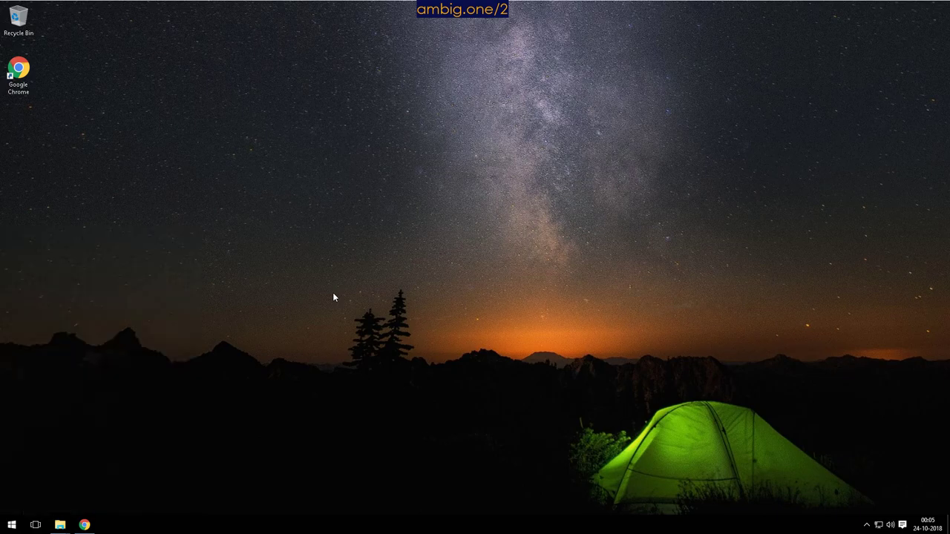
- Search Windows for "powershell" and launch Windows PowerShell
left_click(18, 525)
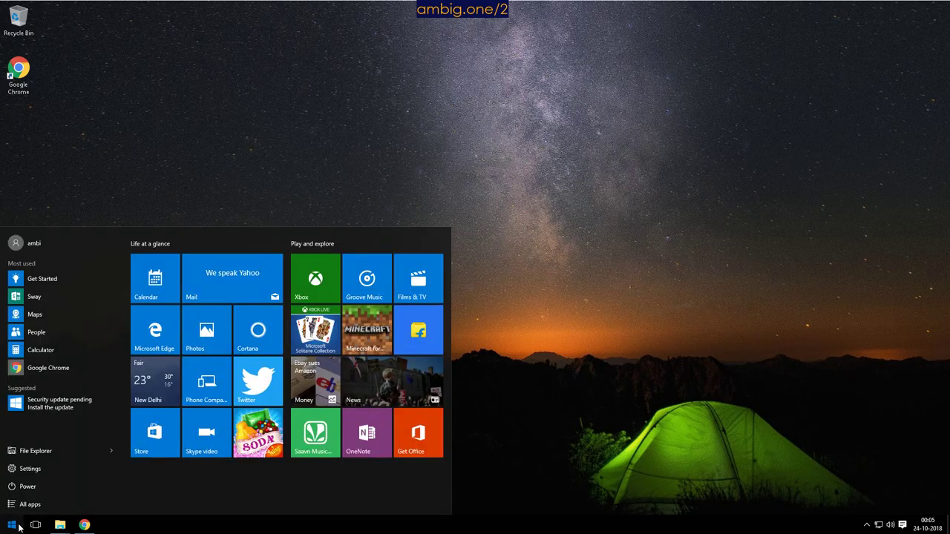
left_click(18, 525)
type("powershell")
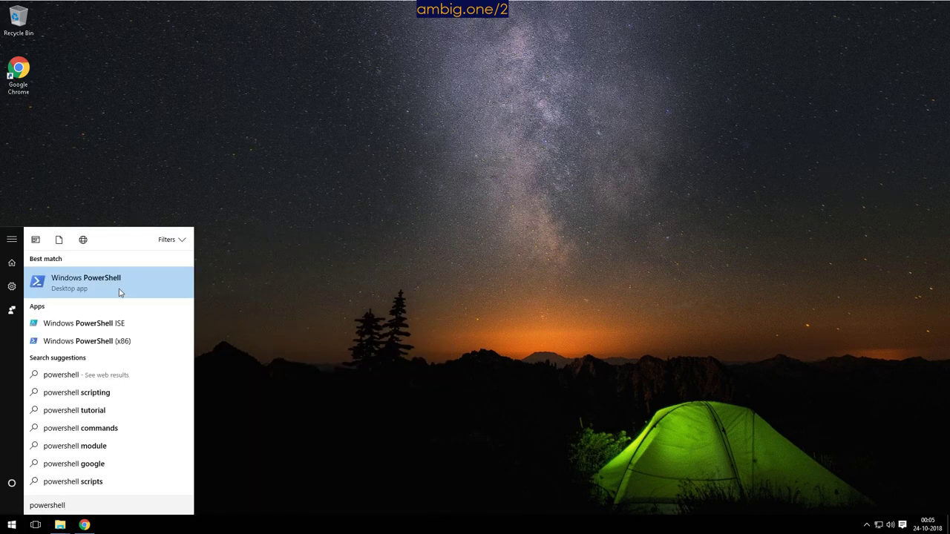
left_click(118, 291)
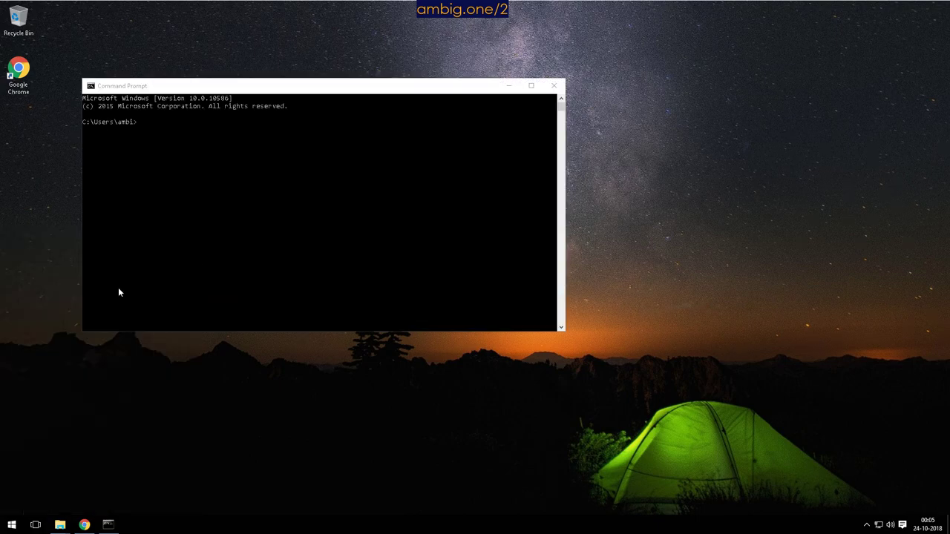
- Shift the Command Prompt window partly off the PowerShell window and run the terraform command in it
left_click(286, 187)
left_click(479, 193)
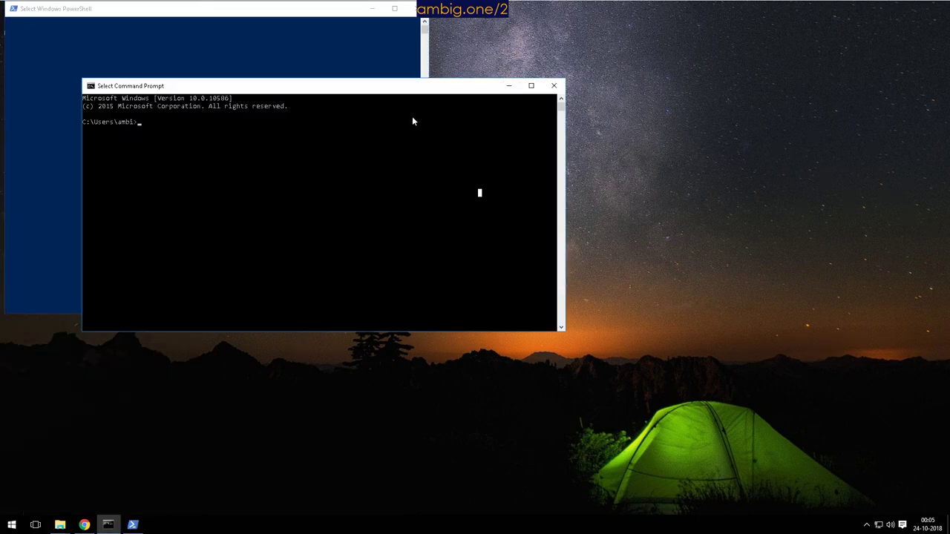
left_click_drag(394, 87, 520, 100)
left_click(505, 159)
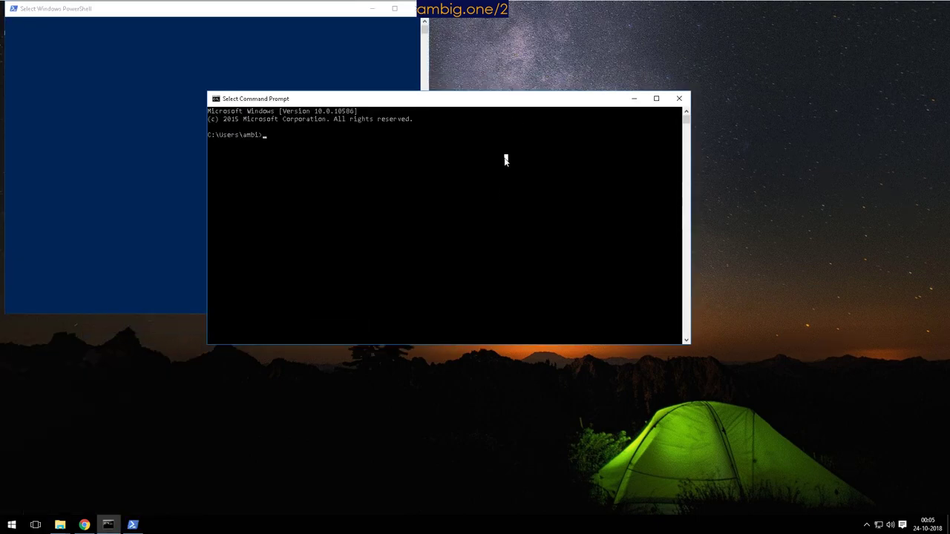
type("terraform")
key("Return")
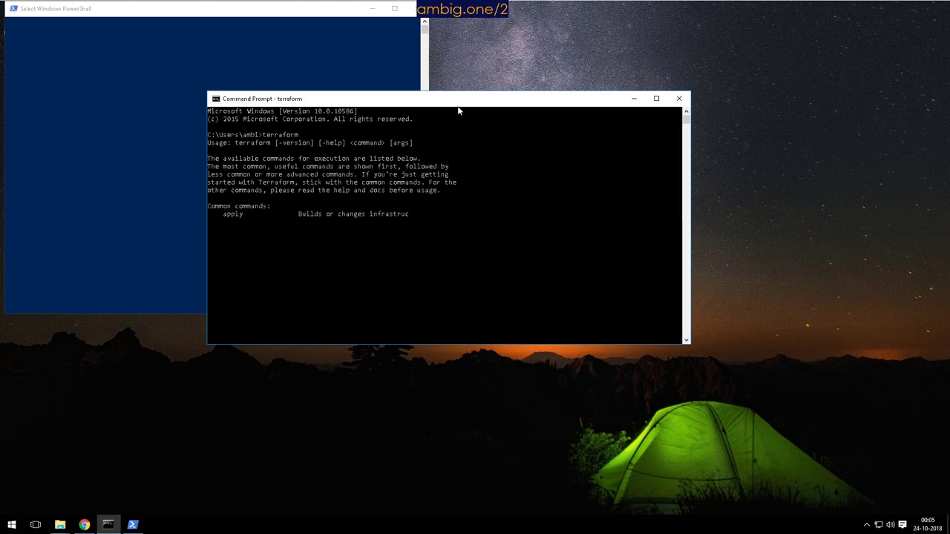
- Move the Command Prompt window clear of the PowerShell window and run the terraform command in PowerShell
left_click_drag(461, 105, 624, 191)
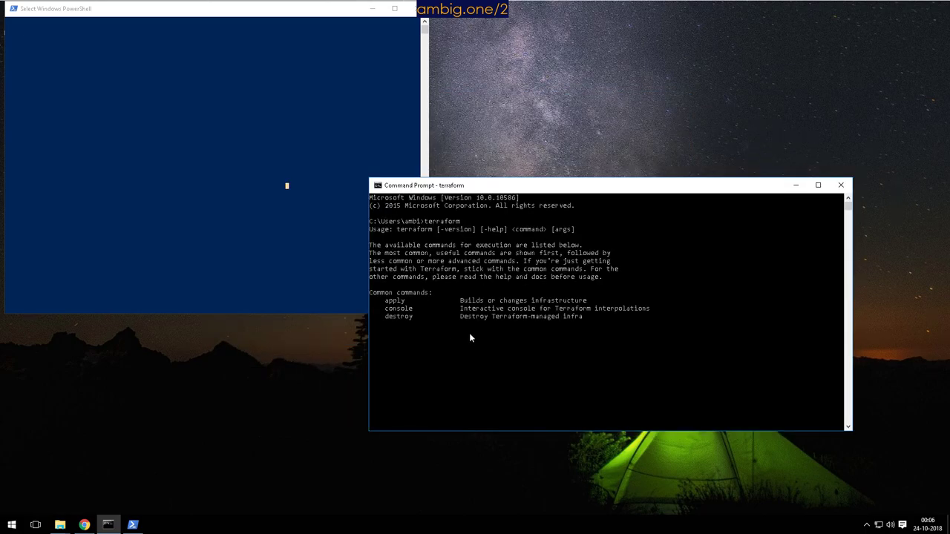
left_click(165, 122)
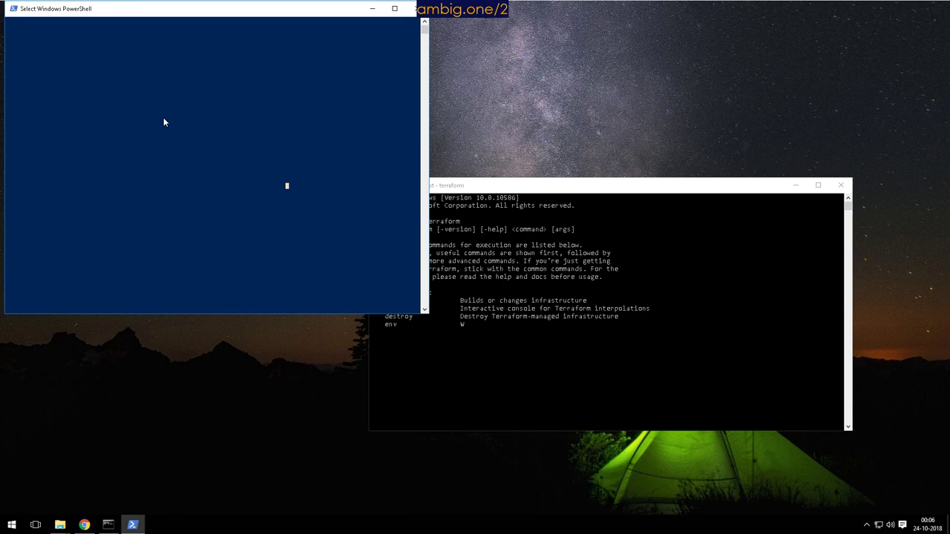
key("Escape")
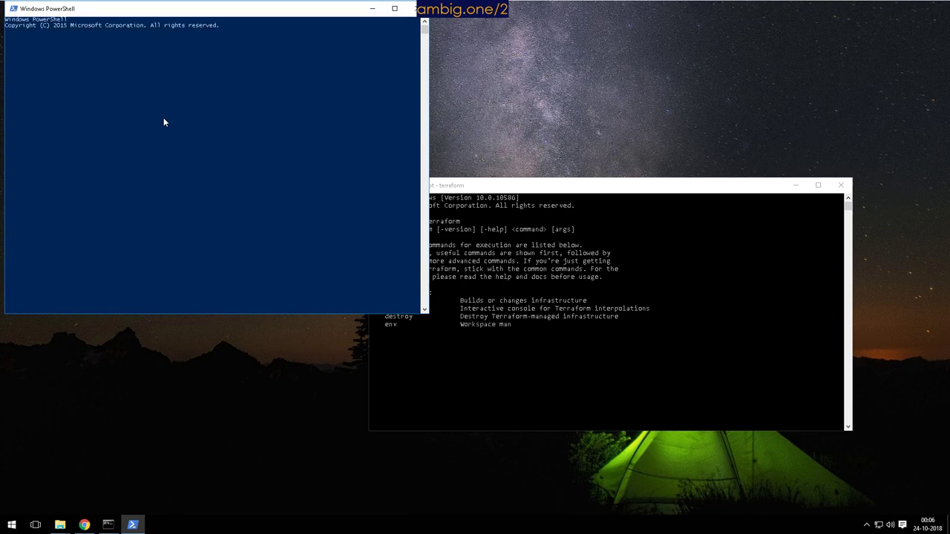
left_click(635, 279)
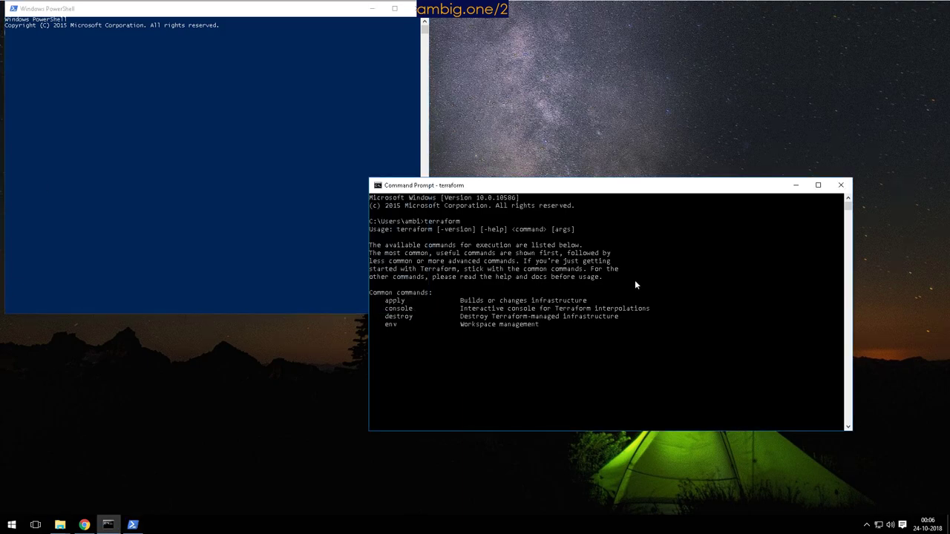
left_click_drag(567, 195, 631, 265)
left_click(133, 132)
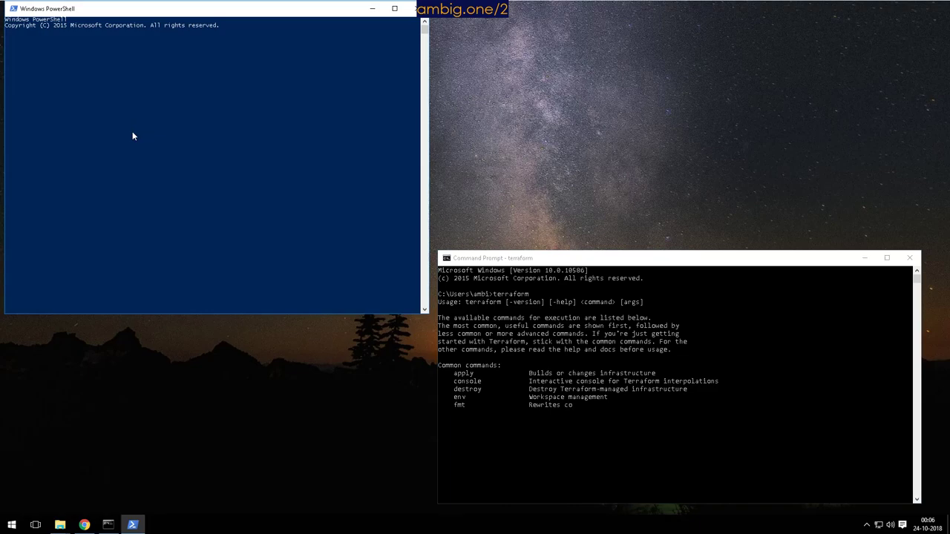
type("terraform")
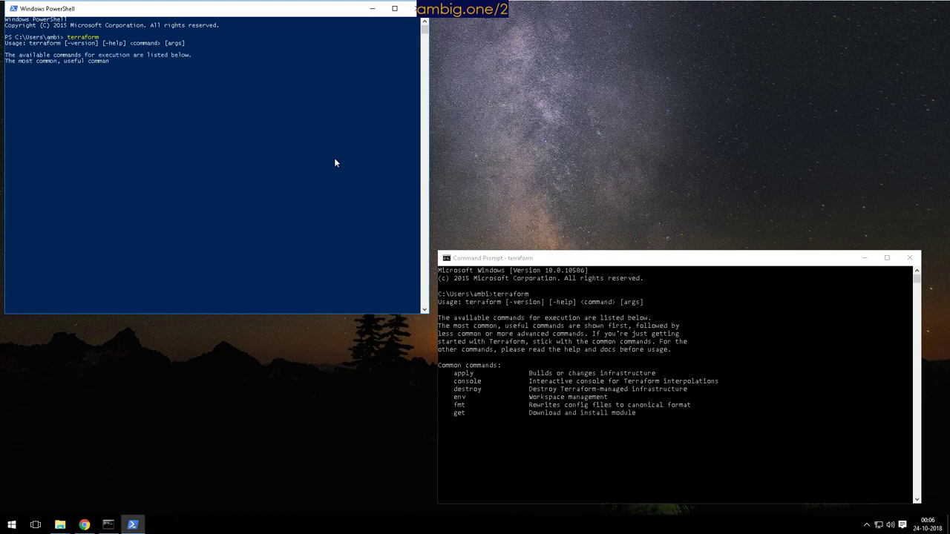
- Bring the Command Prompt window to the front and move it so it overlaps the PowerShell window
left_click(539, 326)
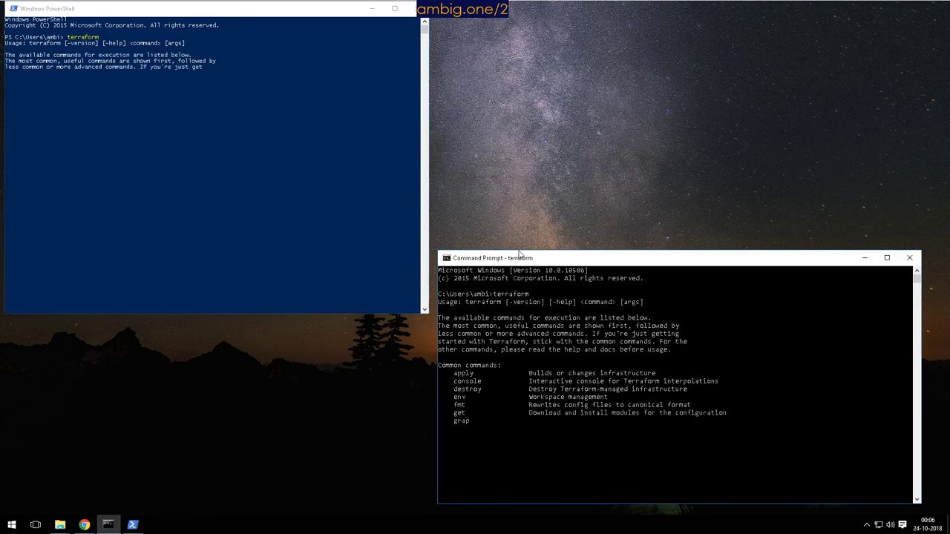
left_click_drag(293, 166, 271, 162)
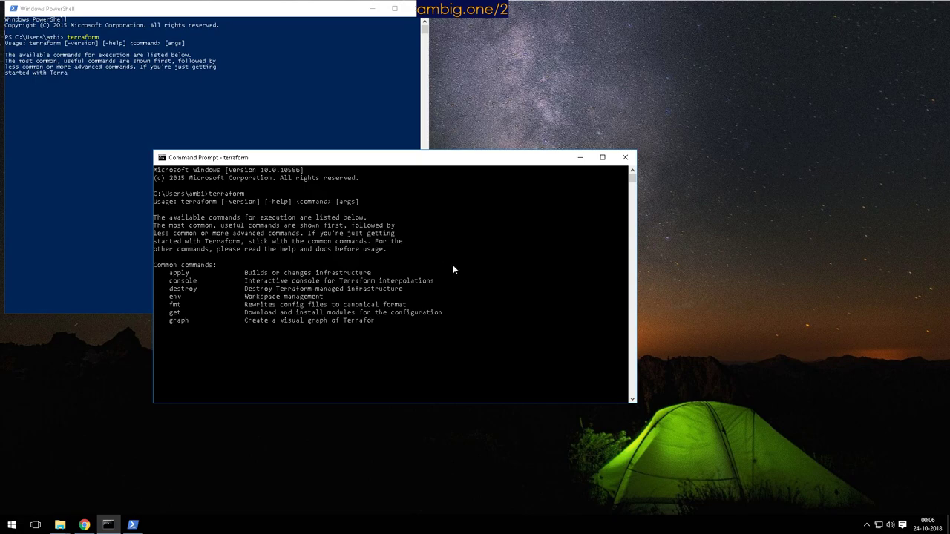